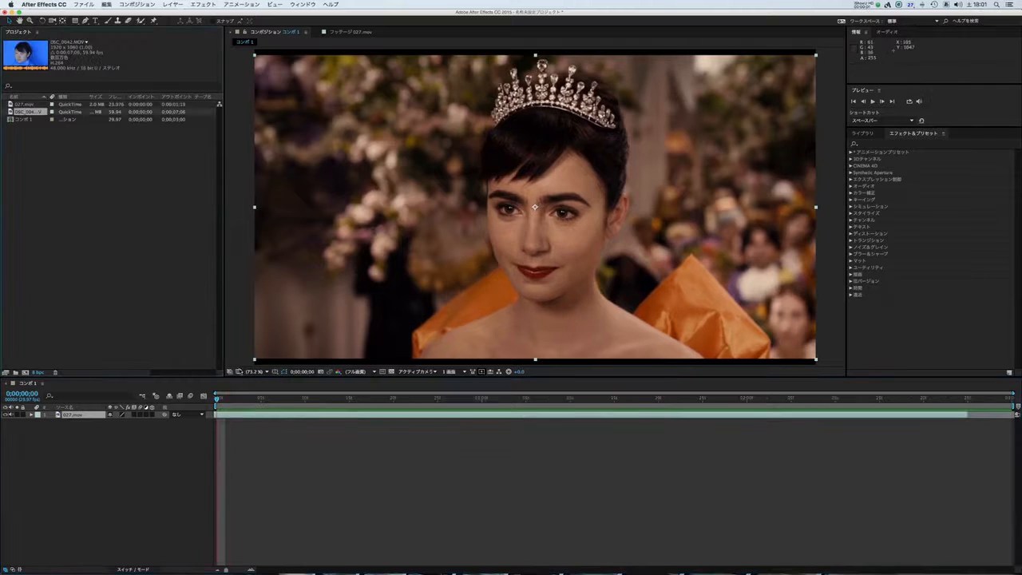
Step: Place DSC_0042.MOV as a layer above 027.mov in the composition and preview it
left_click(29, 112)
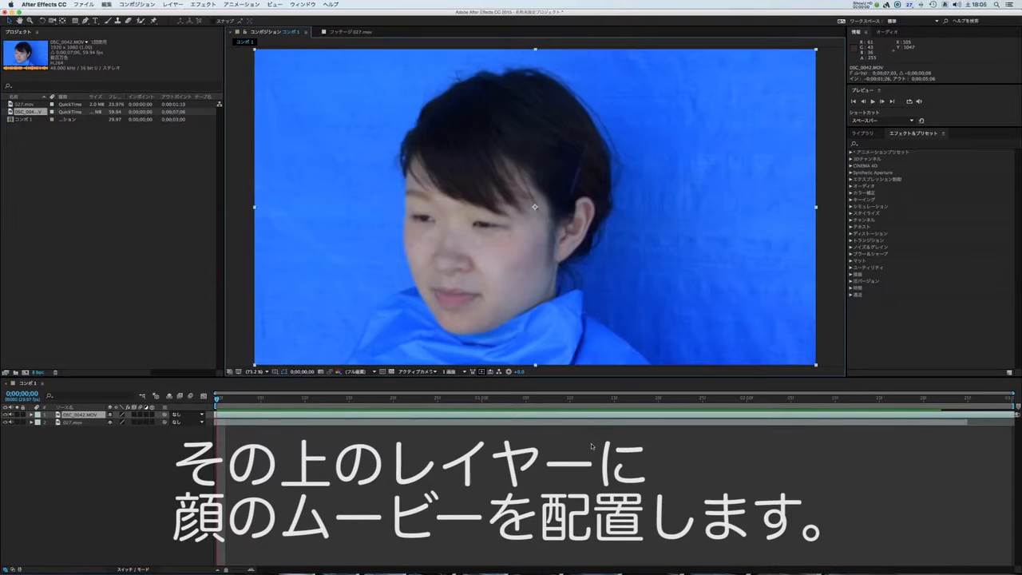
key("space")
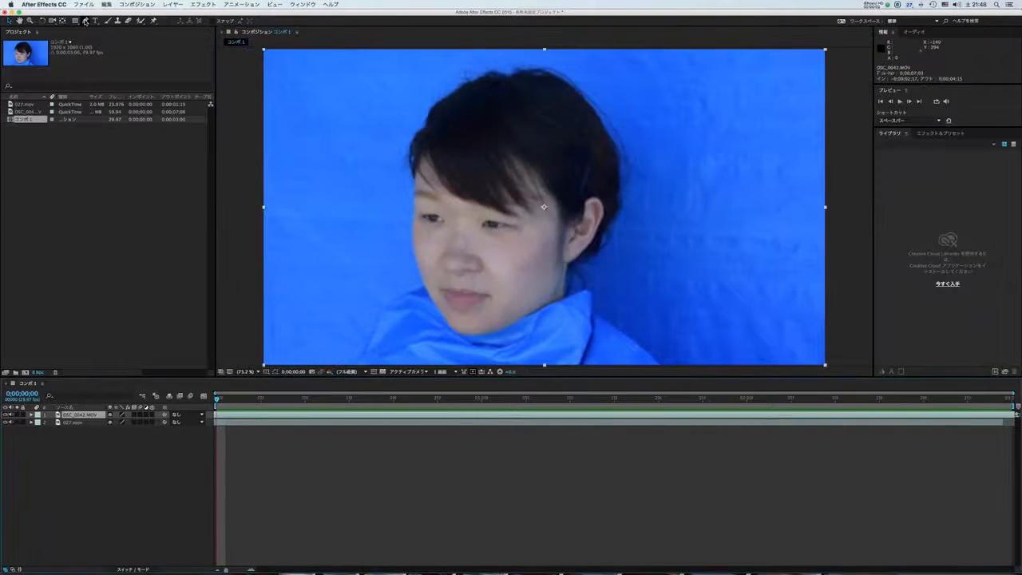
Step: Draw a closed nine-point Pen mask around the head on the DSC_0042.MOV layer
left_click(85, 22)
left_click(438, 69)
left_click(388, 139)
left_click(387, 277)
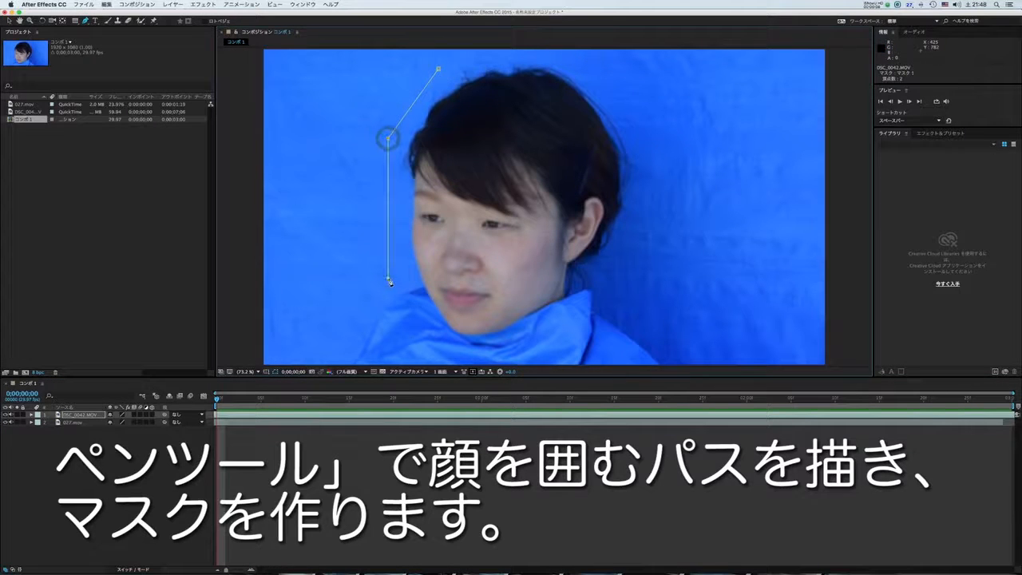
left_click(447, 356)
left_click(515, 357)
left_click(623, 289)
left_click(652, 157)
left_click(600, 63)
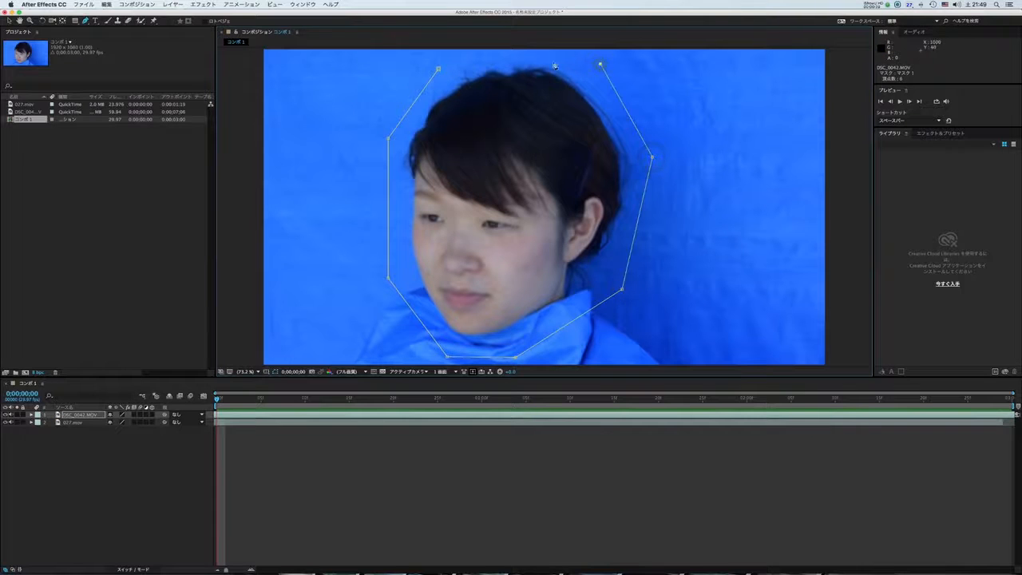
left_click(510, 54)
left_click(439, 69)
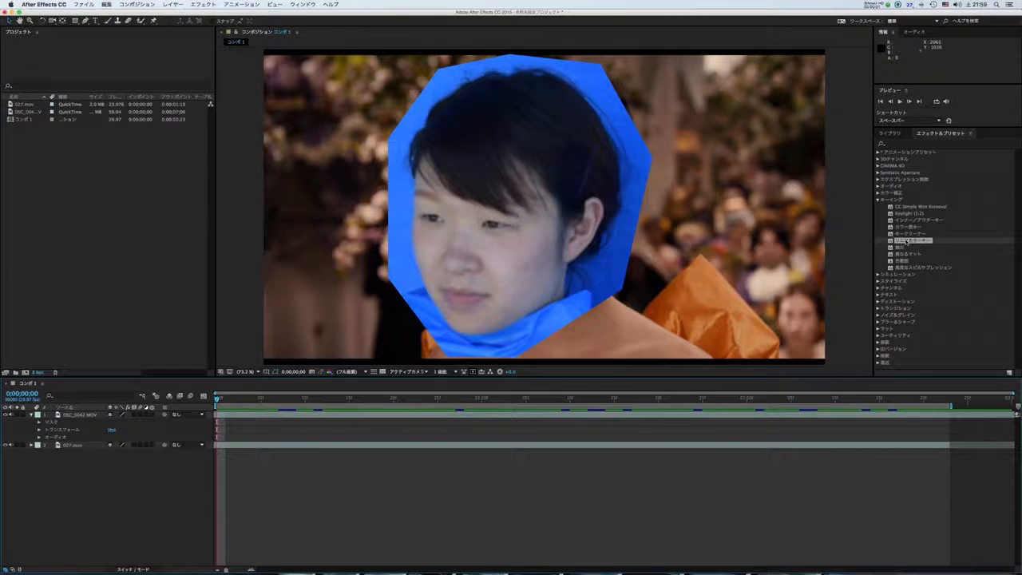
Step: Apply Linear Color Key to the face layer, sample the blue backdrop beside the face, and adjust the matching tolerance and 1% softness
left_click_drag(907, 241, 492, 336)
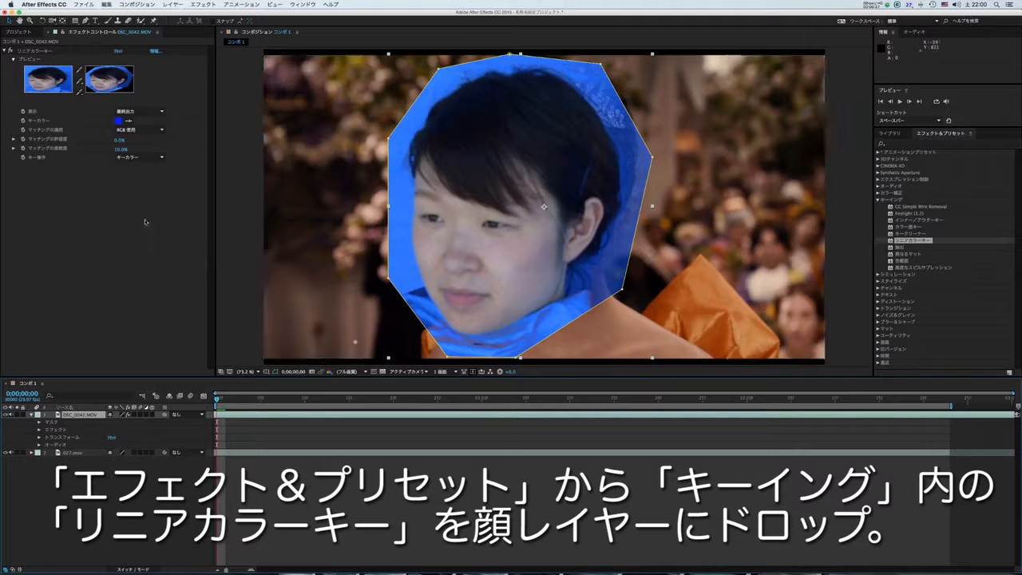
left_click(129, 122)
left_click(403, 237)
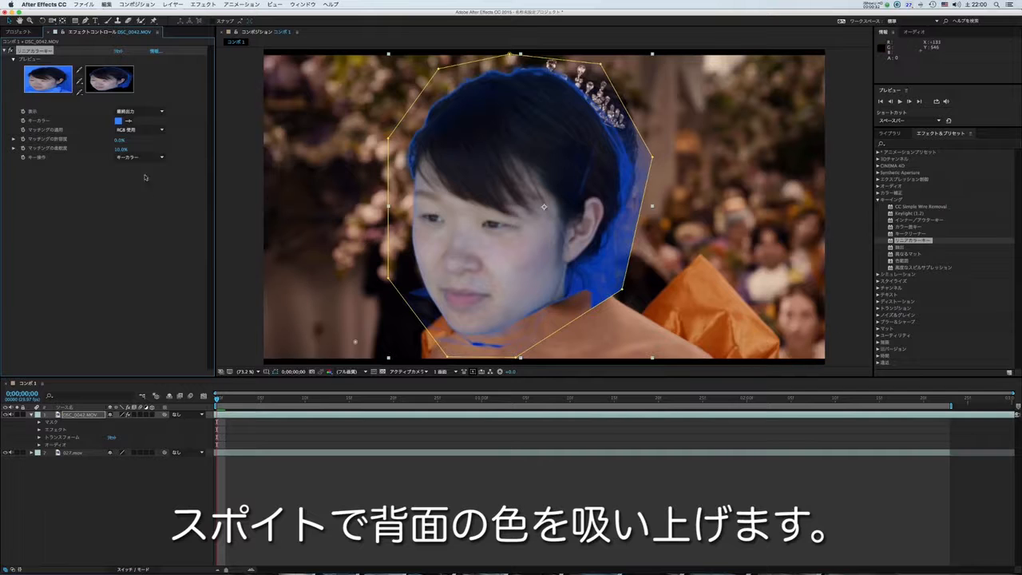
mouse_move(120, 150)
left_mouse_down()
mouse_move(110, 150)
mouse_move(128, 140)
left_mouse_up()
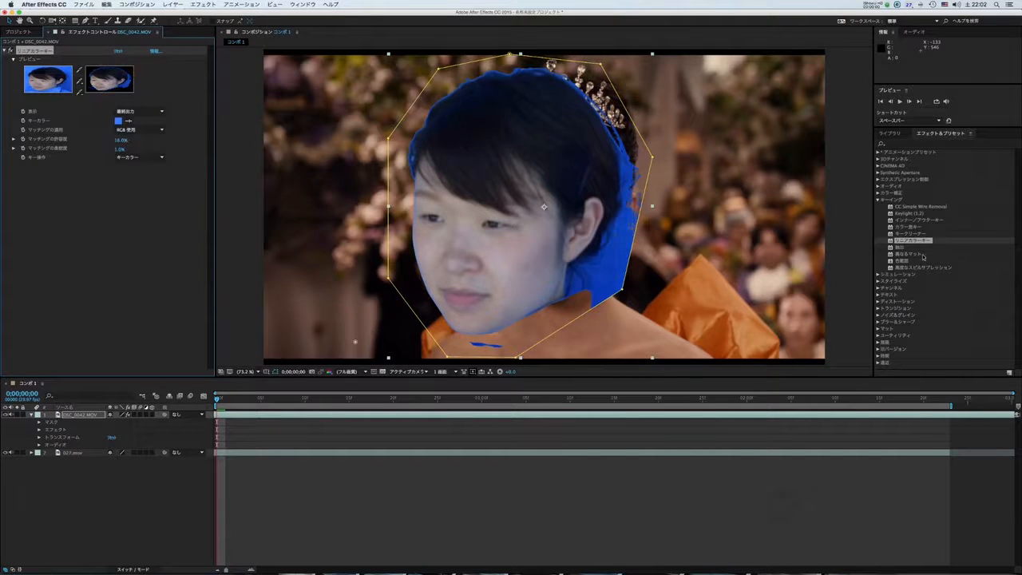
Step: Add a second Linear Color Key, sample the darker blue behind the neck, and adjust its matching tolerance
left_click_drag(908, 243, 57, 167)
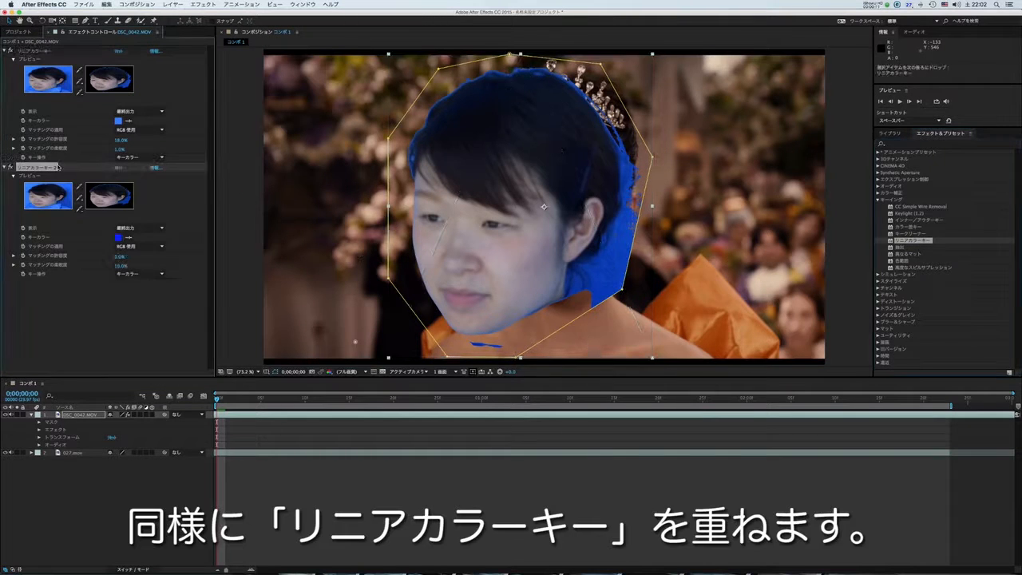
left_click(128, 238)
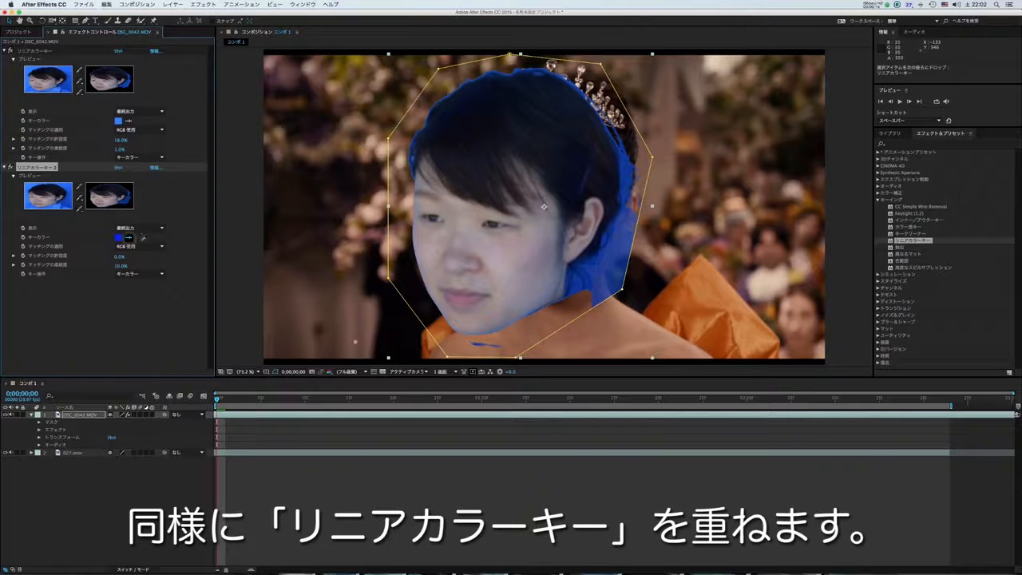
left_click(611, 247)
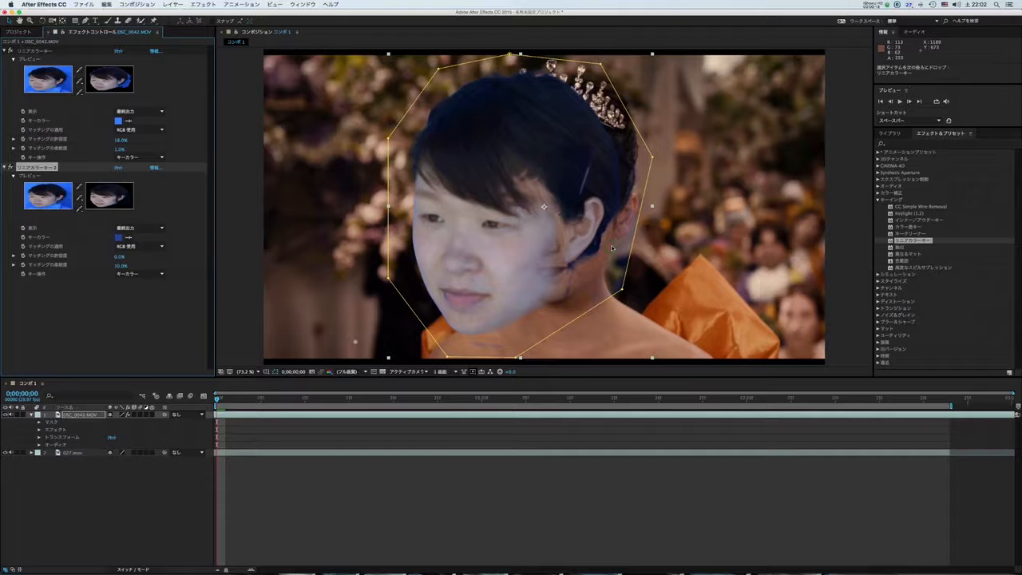
left_click_drag(119, 257, 136, 258)
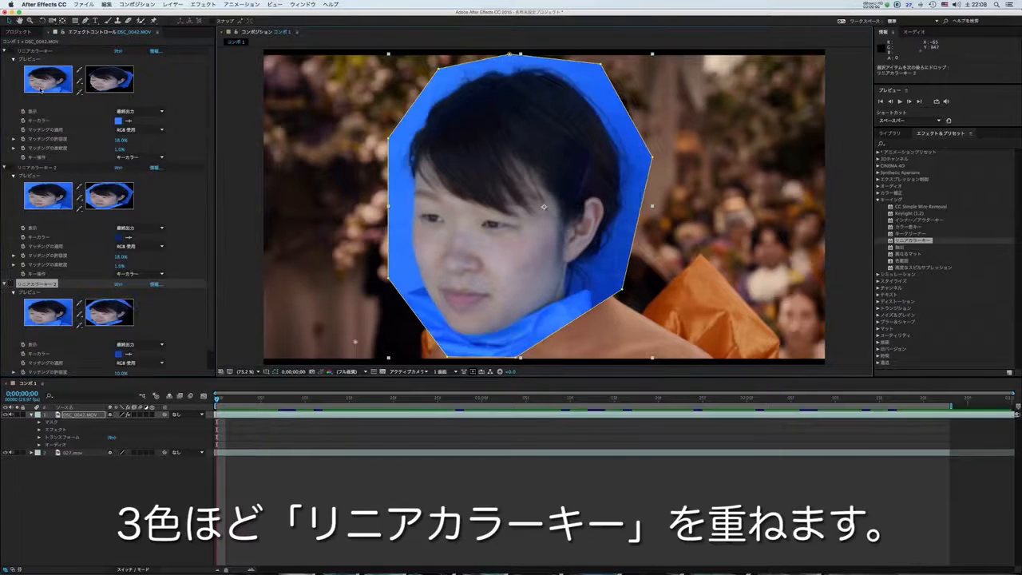
Step: Enable the three stacked Linear Color Key effects on the face layer
left_click(10, 51)
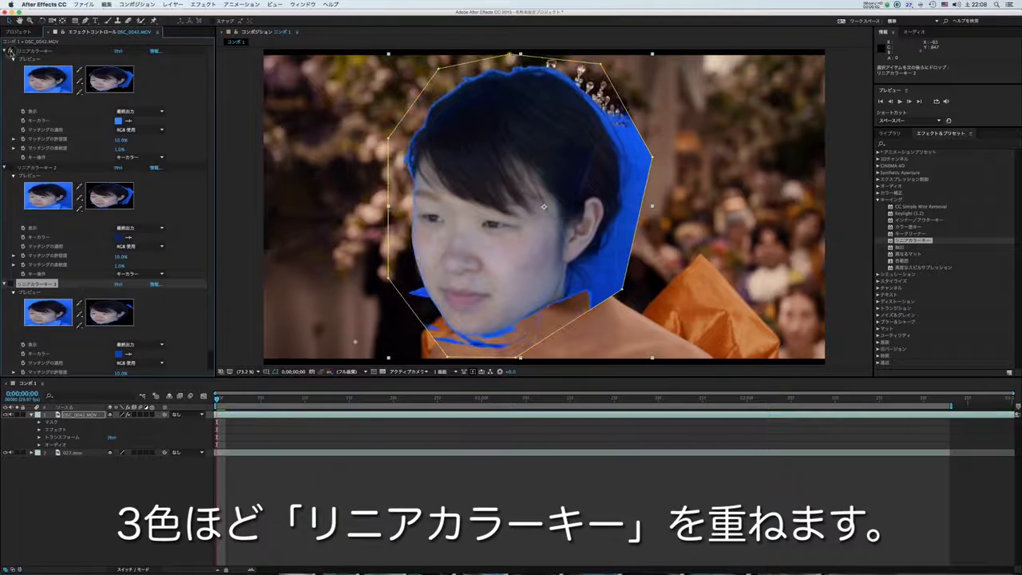
left_click(11, 168)
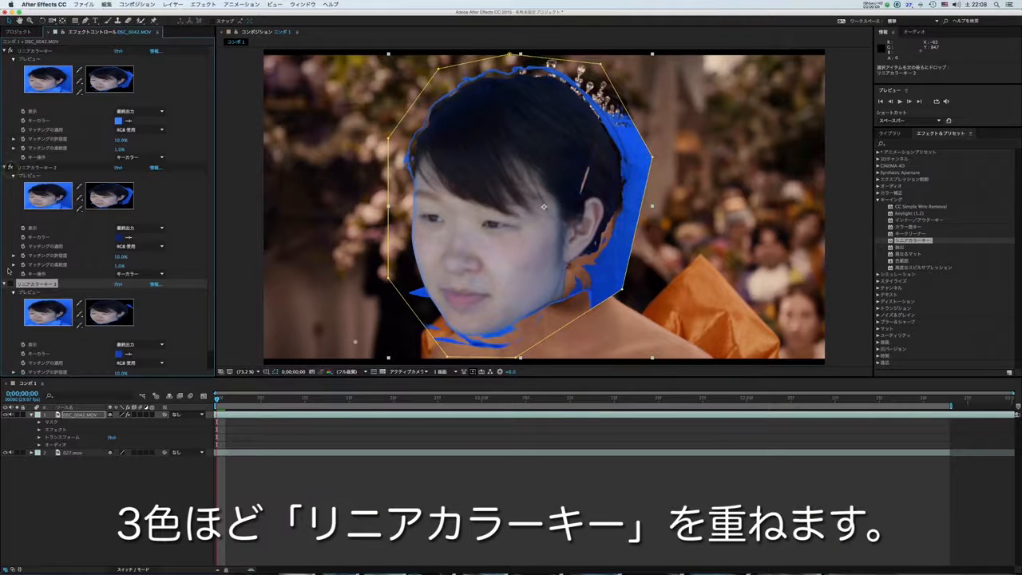
left_click(10, 285)
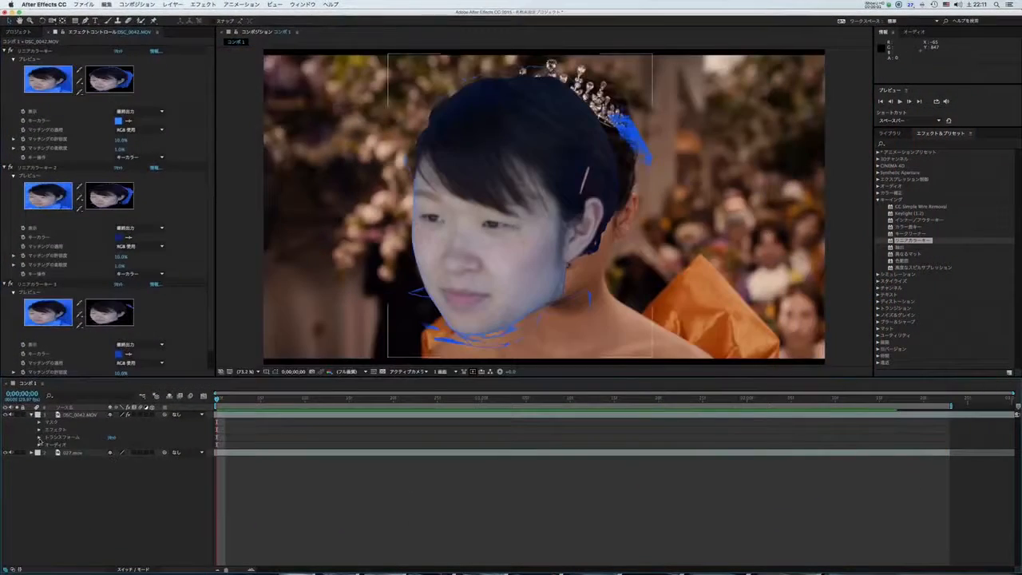
Step: Set the face layer's opacity to 50% in its transform properties
left_click(39, 437)
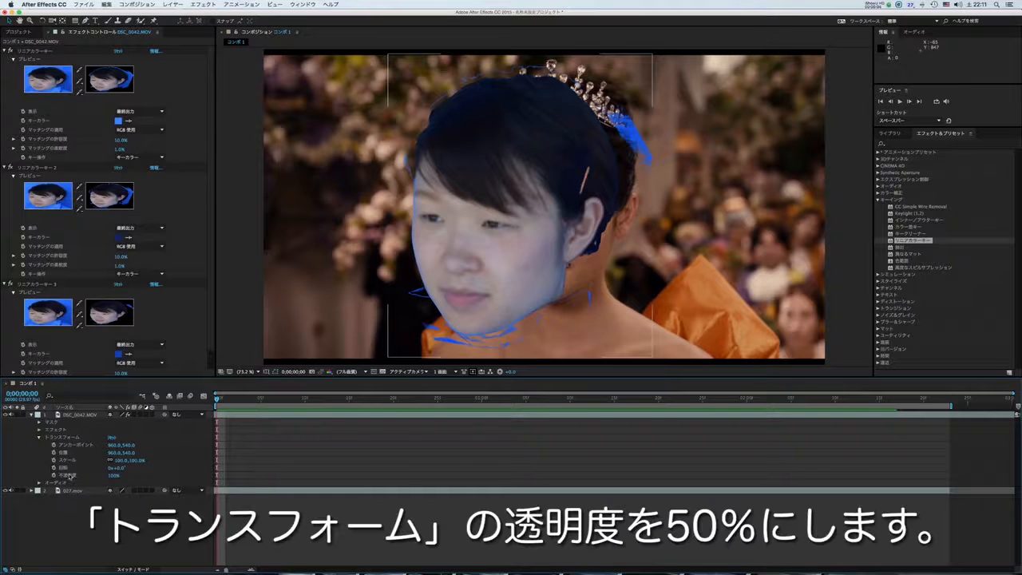
left_click_drag(113, 475, 99, 480)
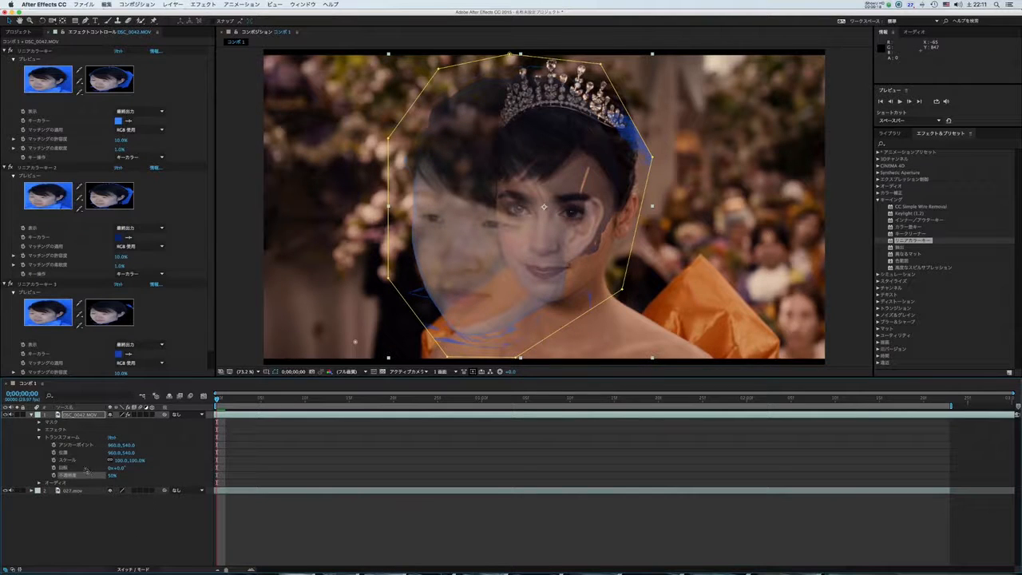
Step: Enable position and scale keyframes on the face layer and place it beside the actress at 518, 535 with 74% scale
left_click(53, 452)
left_click(54, 459)
mouse_move(111, 452)
left_mouse_down()
mouse_move(124, 465)
mouse_move(110, 458)
left_mouse_up()
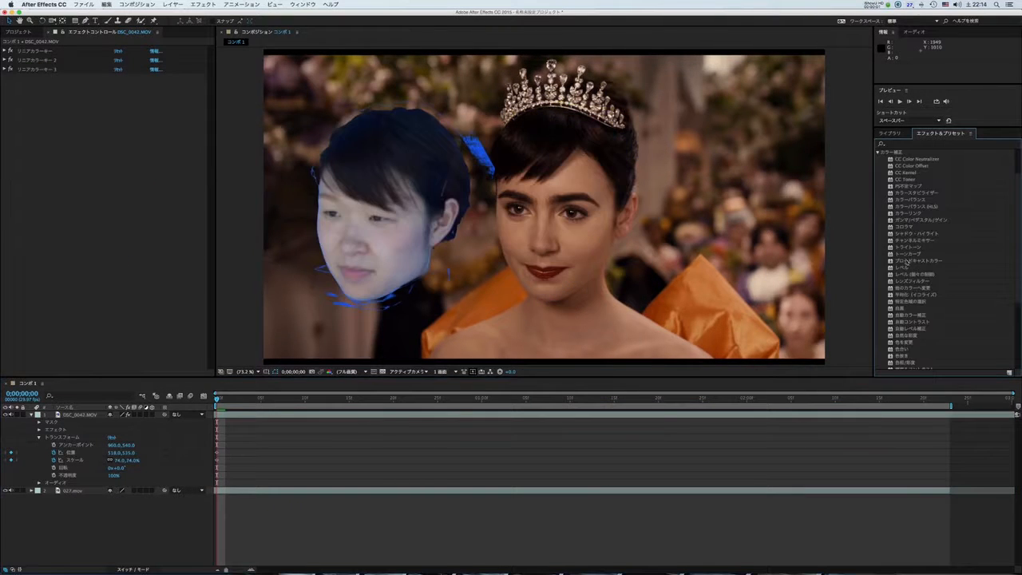
Step: Apply the Curves effect after the keying effects on the face layer and raise its red channel curve
left_click_drag(906, 254, 84, 97)
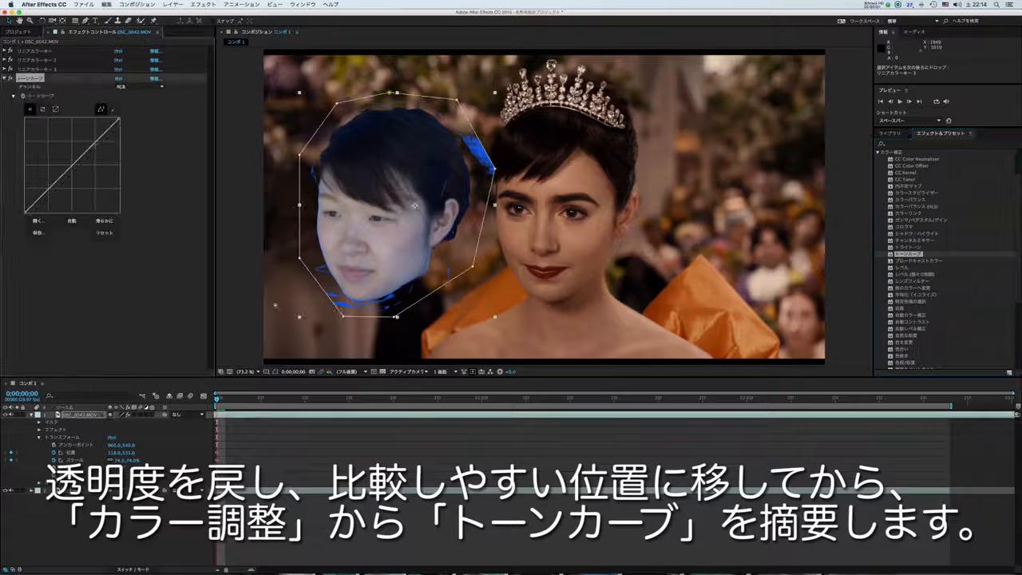
left_click(136, 86)
left_click(132, 99)
left_click_drag(59, 180, 58, 171)
Step: Lower the green and blue channel curves to warm the skin tone towards the actress's
left_click(142, 87)
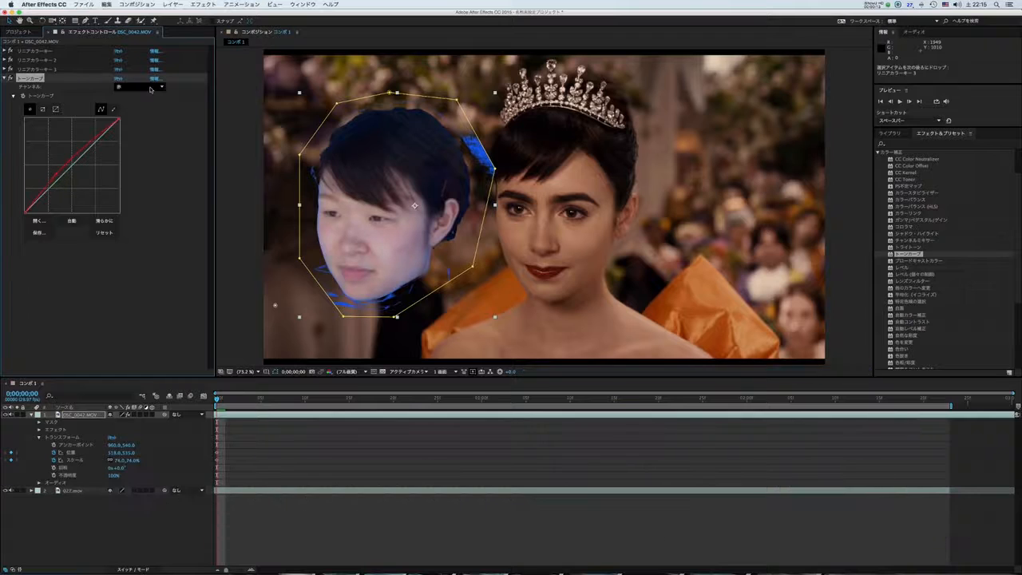
left_click(146, 108)
left_click_drag(95, 142, 101, 148)
left_click(128, 87)
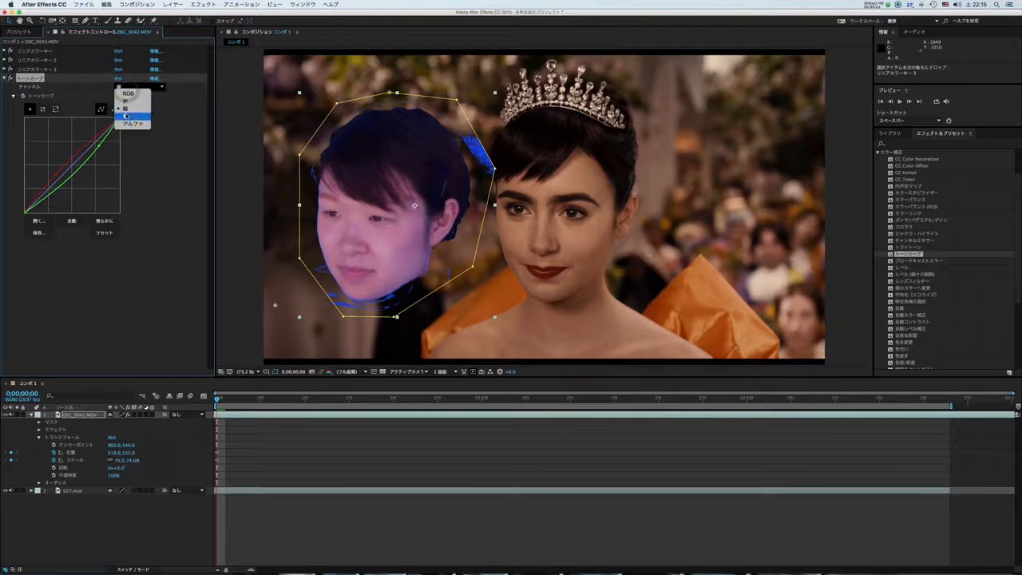
left_click(131, 100)
left_click_drag(78, 163, 71, 192)
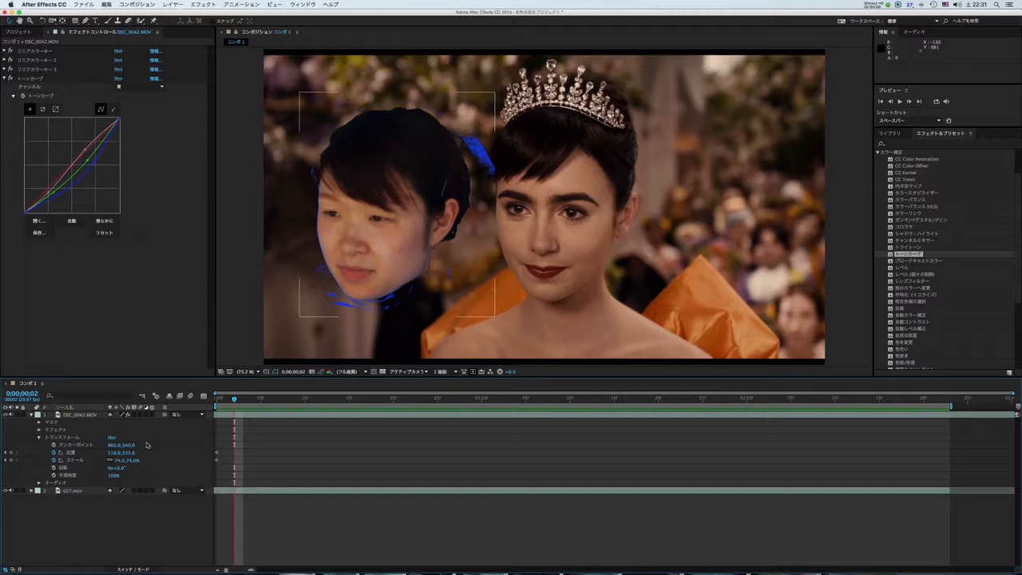
Step: Move the face layer onto the actress's head at position 1131, 535 on frame 2, and pull the mask in along the chin and jaw
left_click_drag(113, 452, 368, 464)
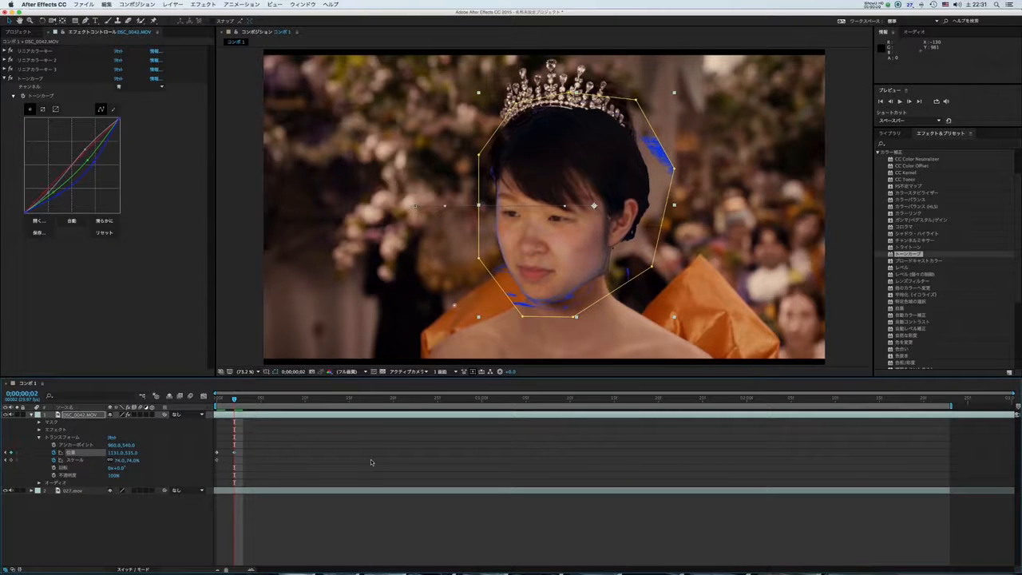
left_click_drag(522, 316, 549, 300)
left_click_drag(653, 263, 604, 271)
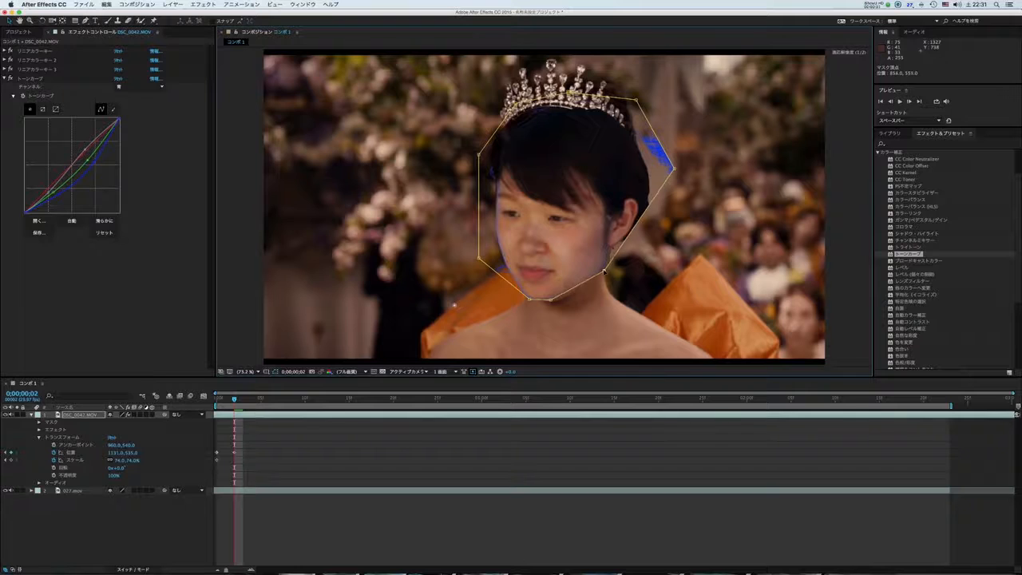
Step: Tighten the mask around the ear, the hair below the tiara, and the cheek on the far side from the ear
key("period")
left_click_drag(721, 155, 679, 211)
left_click_drag(668, 61, 662, 123)
left_click_drag(577, 51, 574, 80)
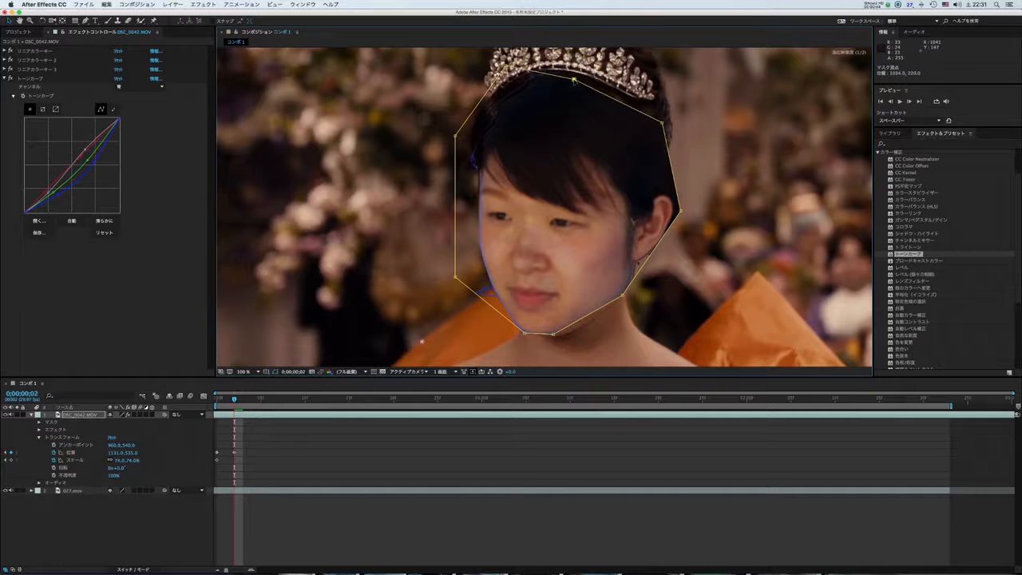
left_click_drag(502, 70, 526, 81)
left_click_drag(455, 136, 477, 138)
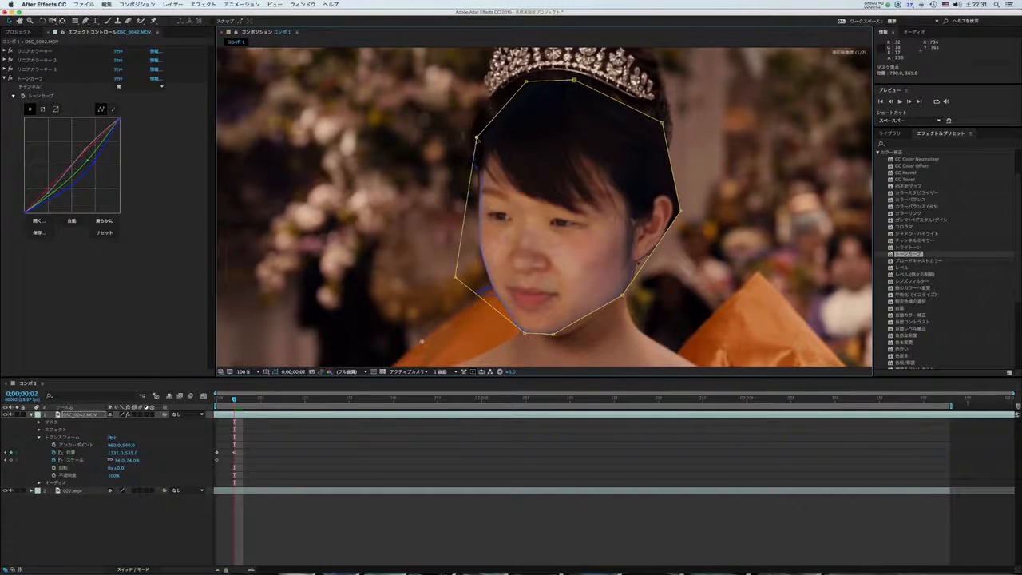
left_click_drag(455, 277, 484, 265)
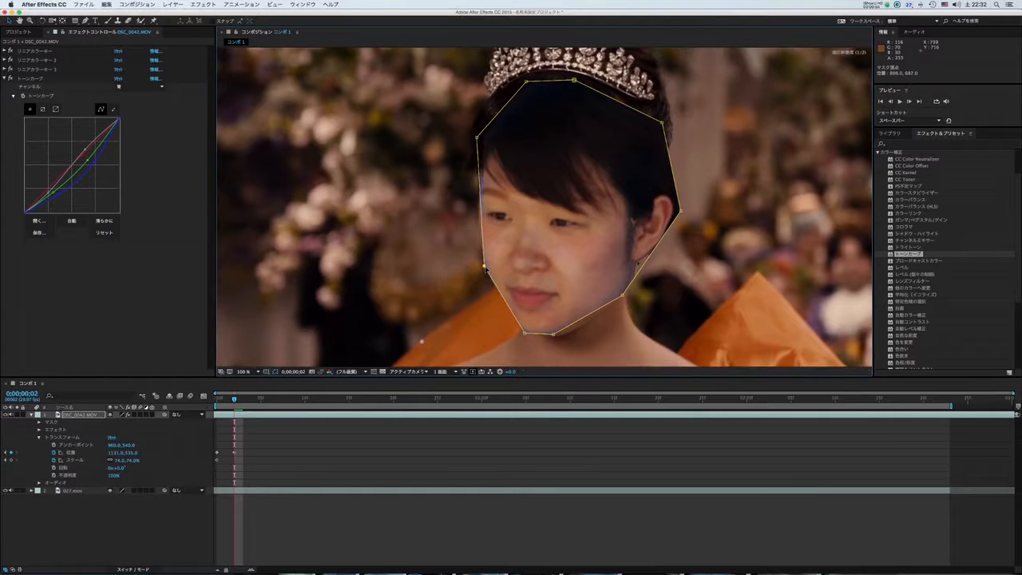
Step: Reshape the mask along the forehead and upper hairline to follow the head more closely, and play the result
left_click_drag(477, 138, 479, 200)
left_click_drag(526, 82, 492, 100)
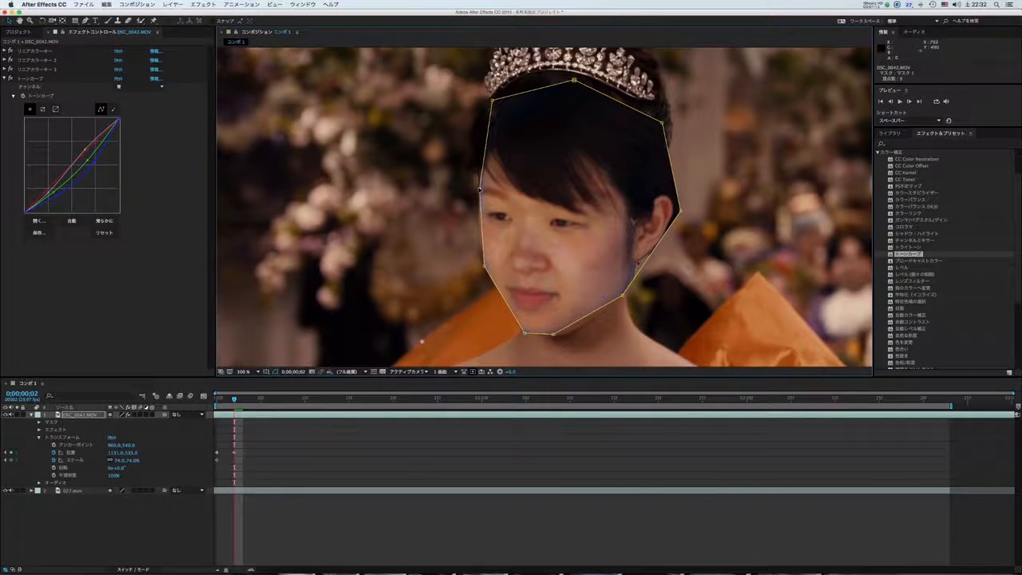
left_click_drag(493, 100, 487, 151)
left_click_drag(574, 80, 520, 83)
left_click_drag(665, 122, 632, 101)
key("space")
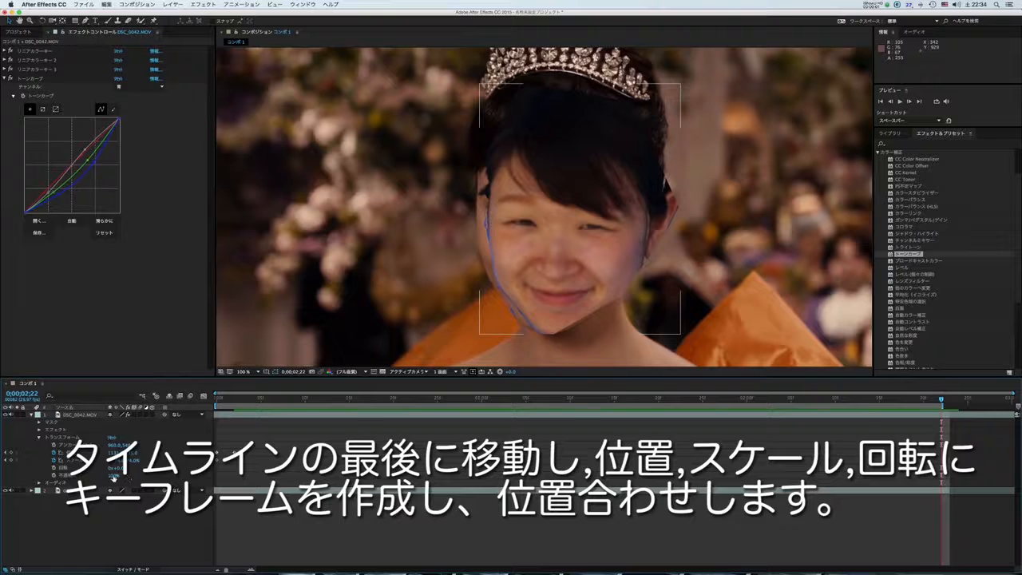
Step: At 0;00;02;22, reduce the face layer's opacity to 51% and shift its anchor point to align the face with the actress's
left_click_drag(105, 476, 99, 476)
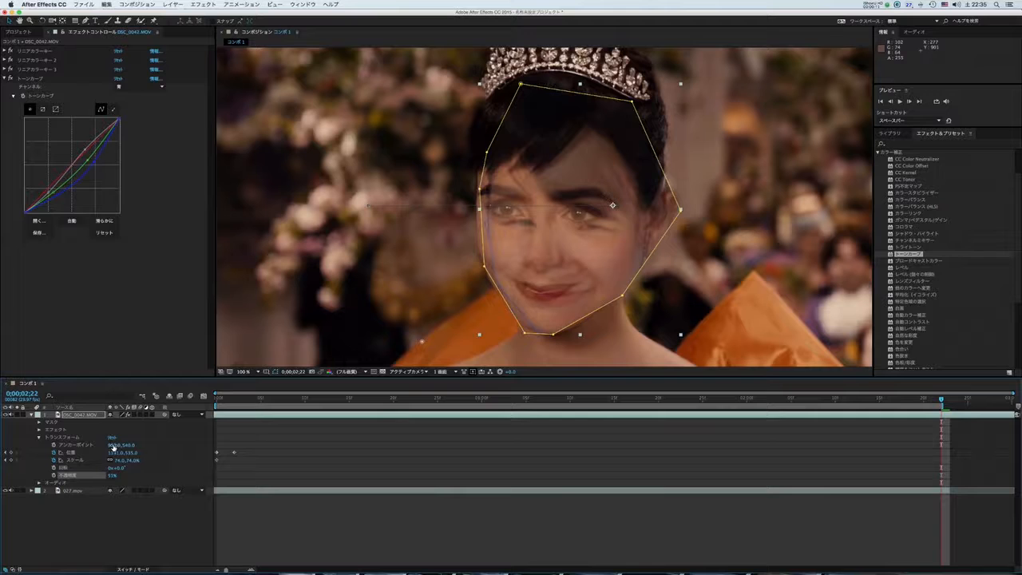
left_click_drag(112, 446, 125, 445)
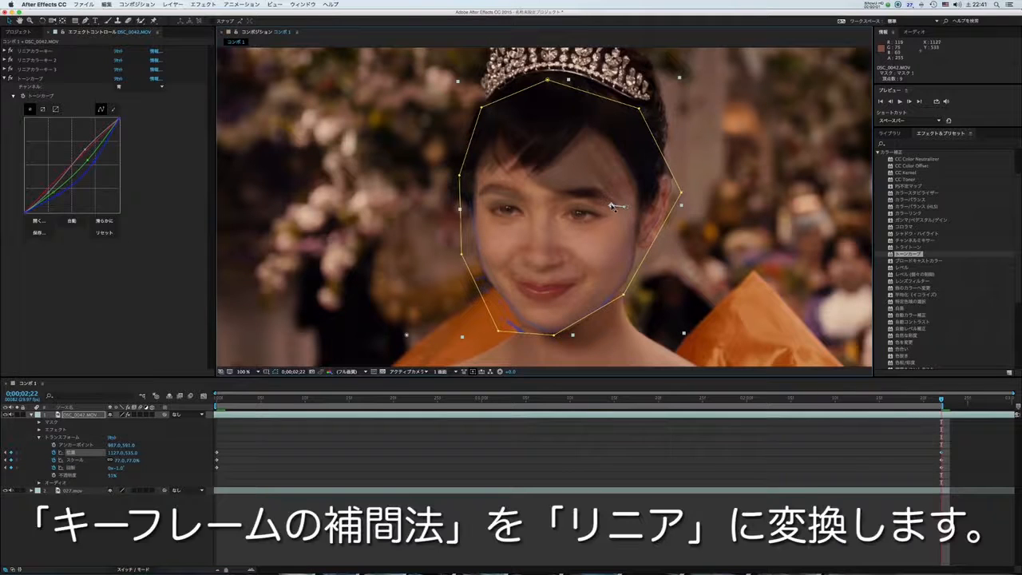
Step: Change the spatial interpolation of the face layer's position keyframe at 0;00;02;22 to Linear
right_click(612, 206)
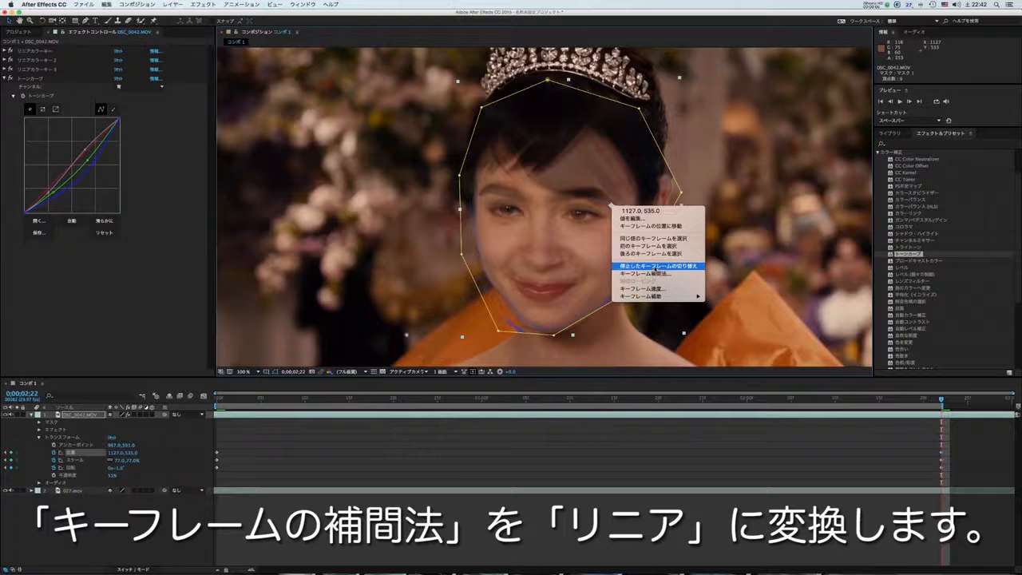
left_click(653, 273)
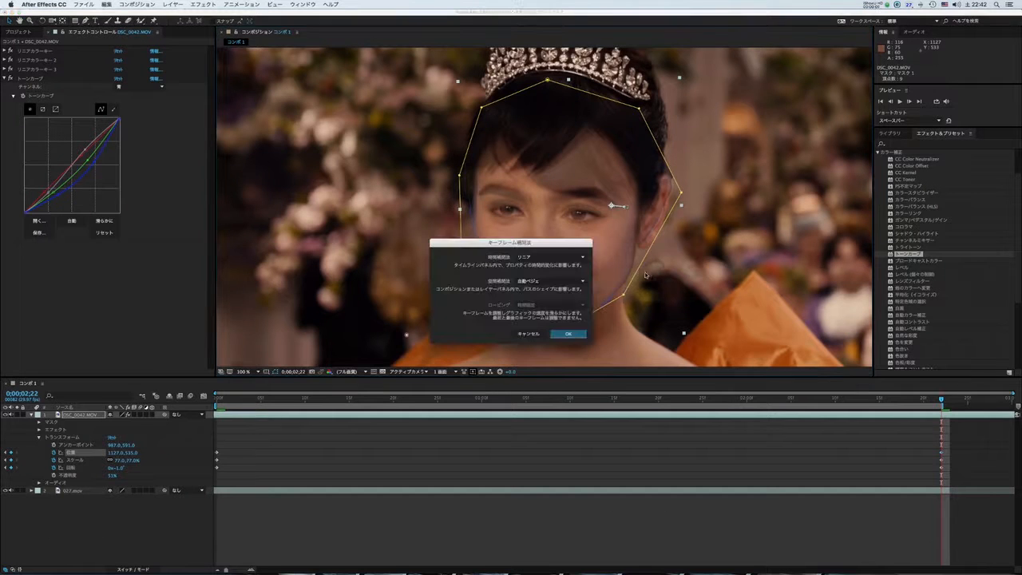
left_click(538, 281)
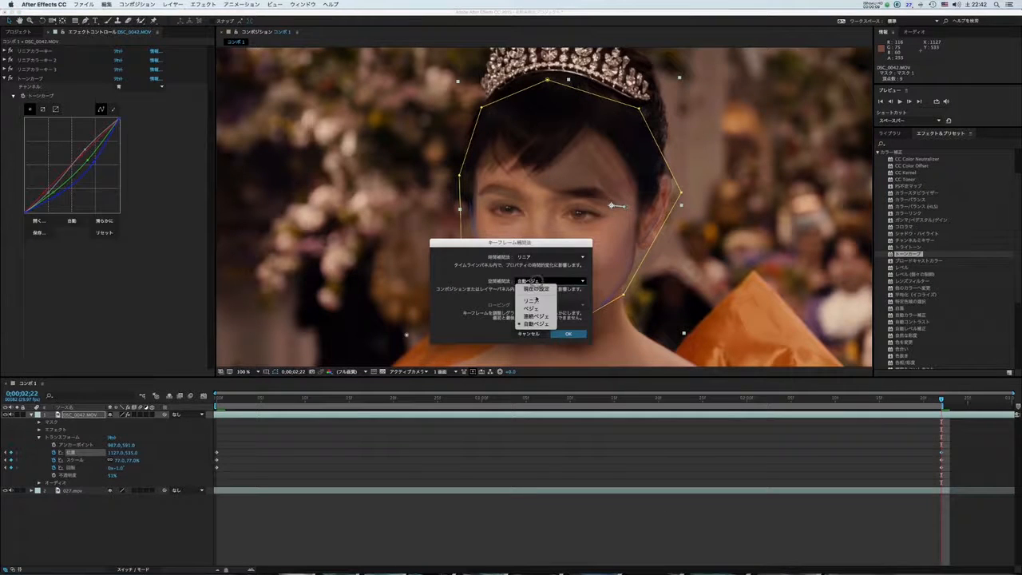
left_click(531, 301)
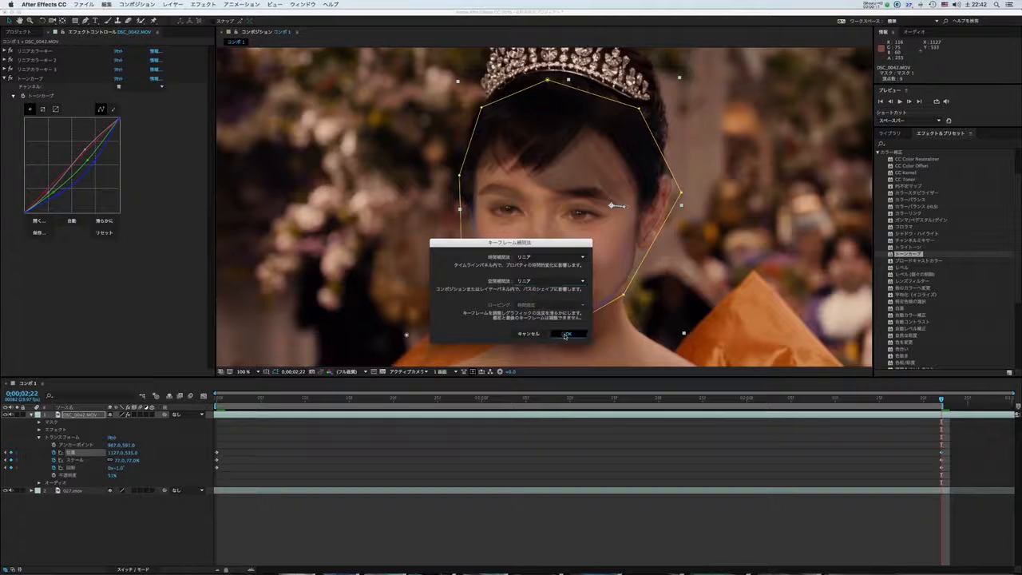
left_click(565, 335)
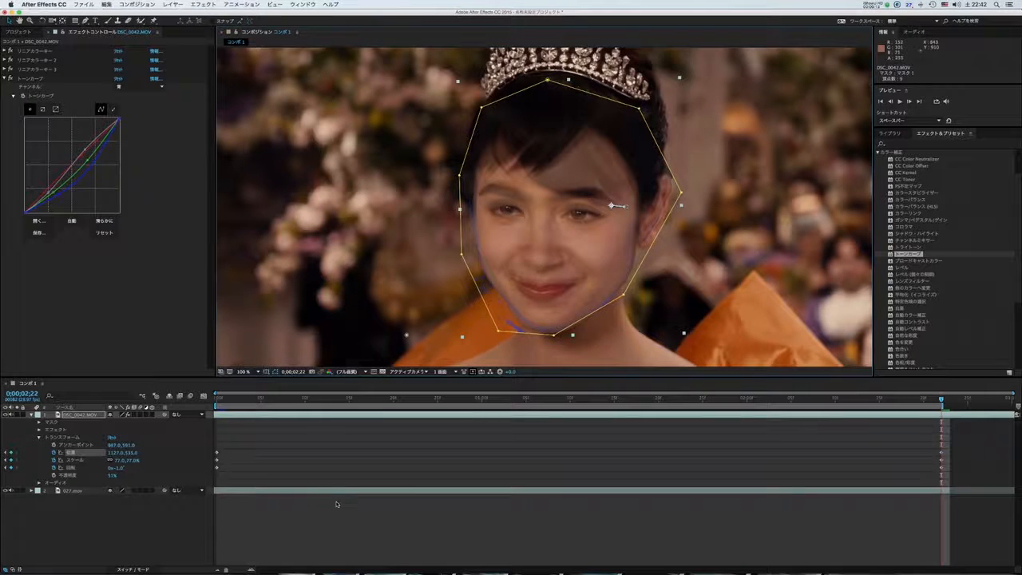
Step: At 0;00;00;23, add position, scale and rotation keyframes to the face layer and shift its X position to match the actress's face
key("Home")
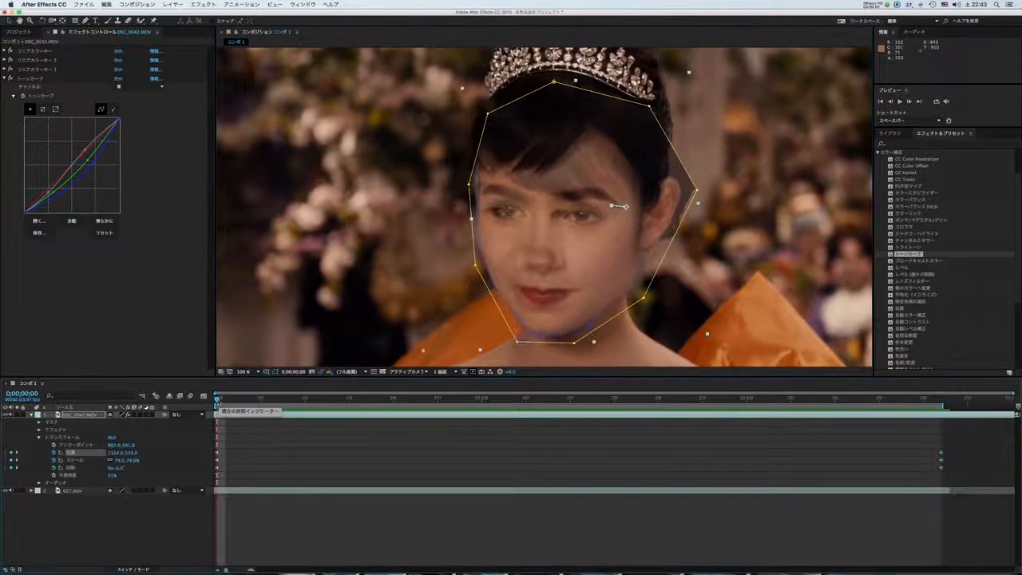
key("space")
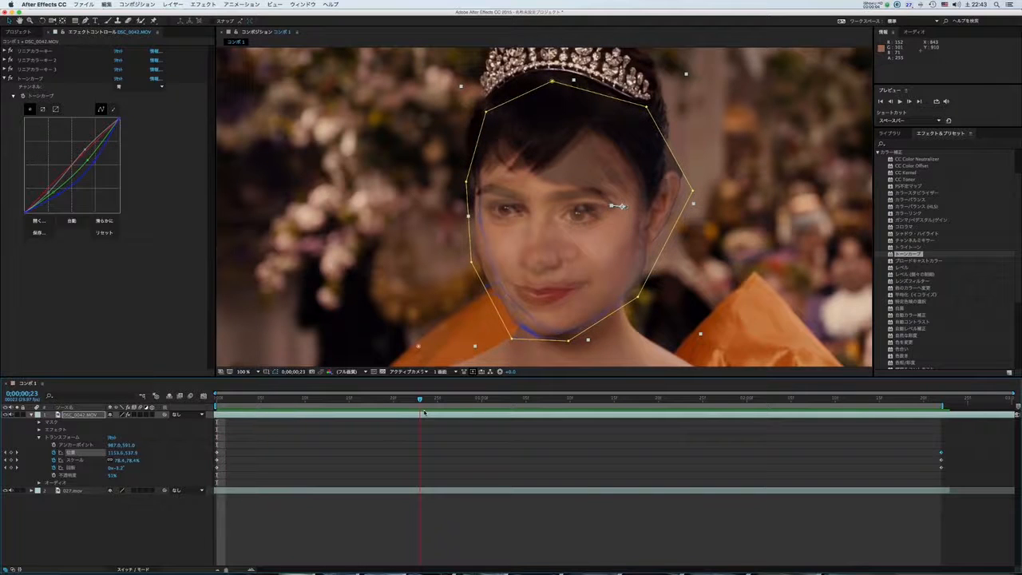
left_click(11, 452)
left_click(11, 460)
left_click(11, 467)
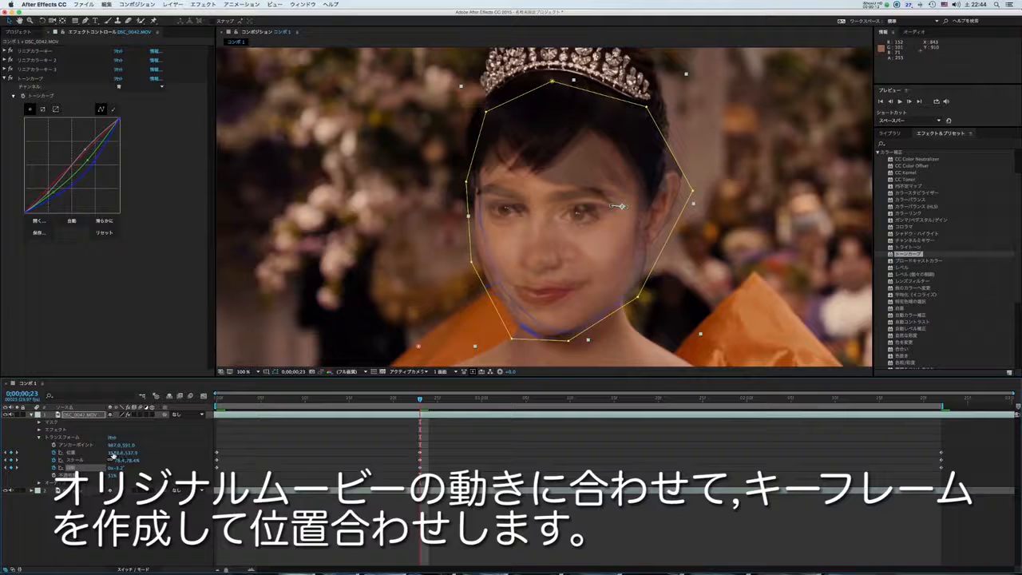
left_click_drag(112, 452, 103, 452)
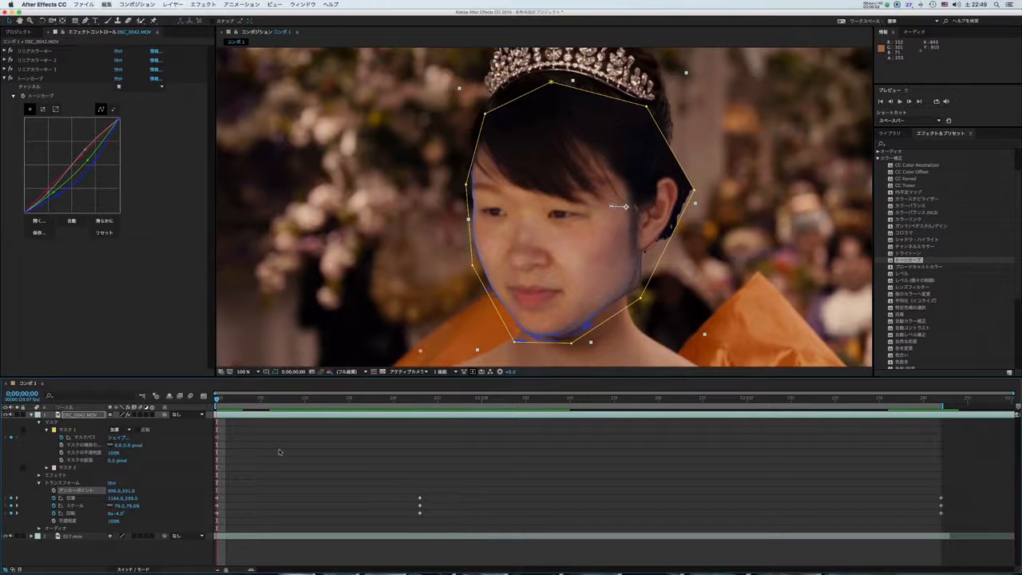
Step: On the first frame, pull Mask 1 in along the chin, jaw, cheek and hairline, and set its feather to 50 pixels
left_click_drag(514, 343, 563, 330)
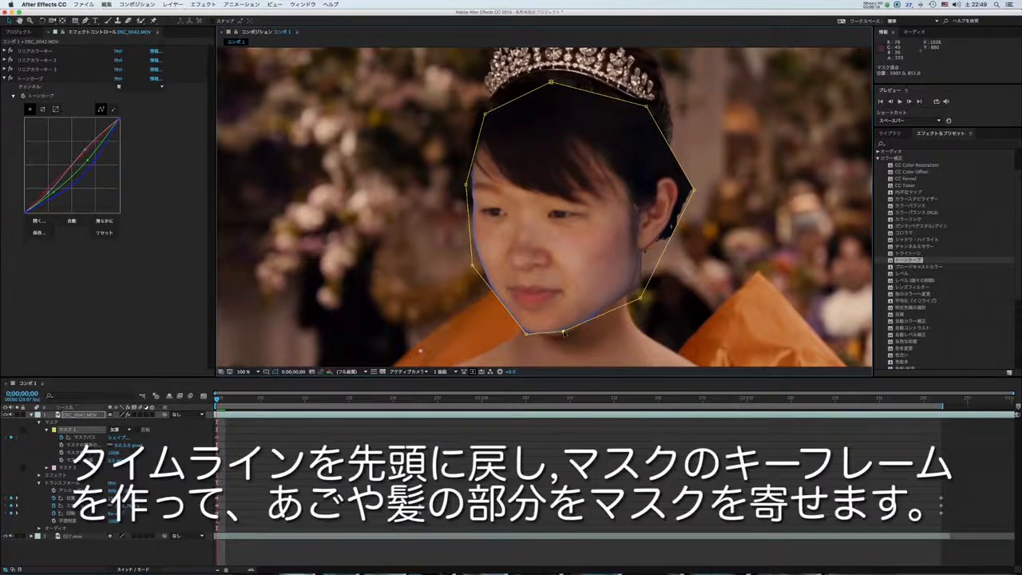
left_click_drag(640, 298, 634, 280)
left_click_drag(472, 265, 478, 267)
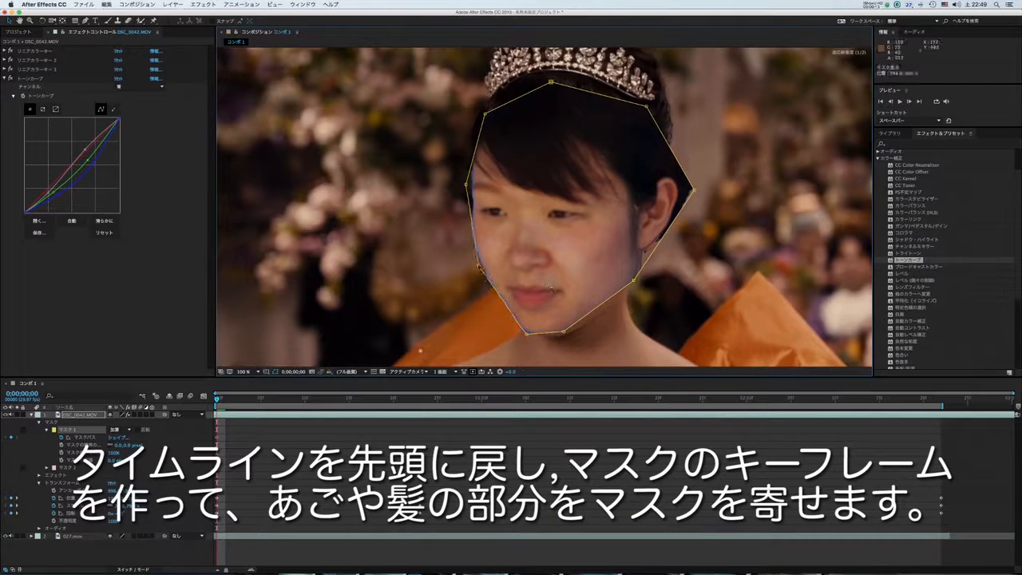
left_click_drag(465, 185, 473, 205)
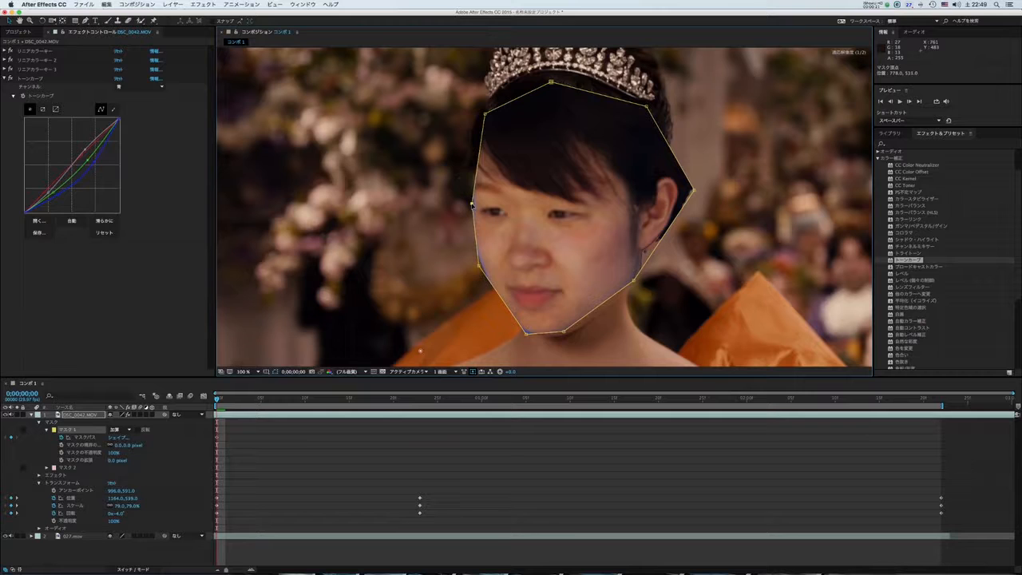
left_click_drag(483, 114, 482, 125)
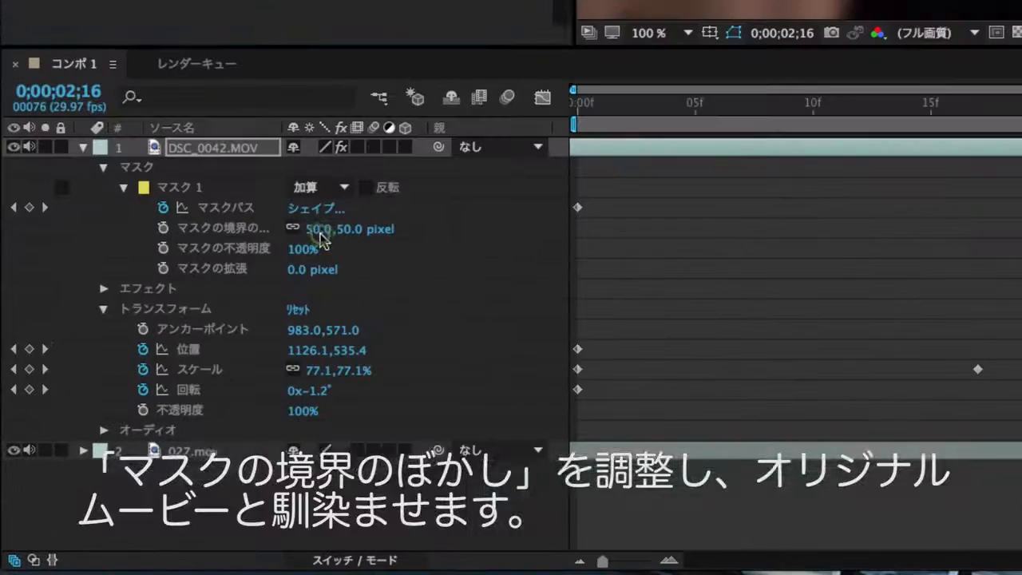
left_click(319, 232)
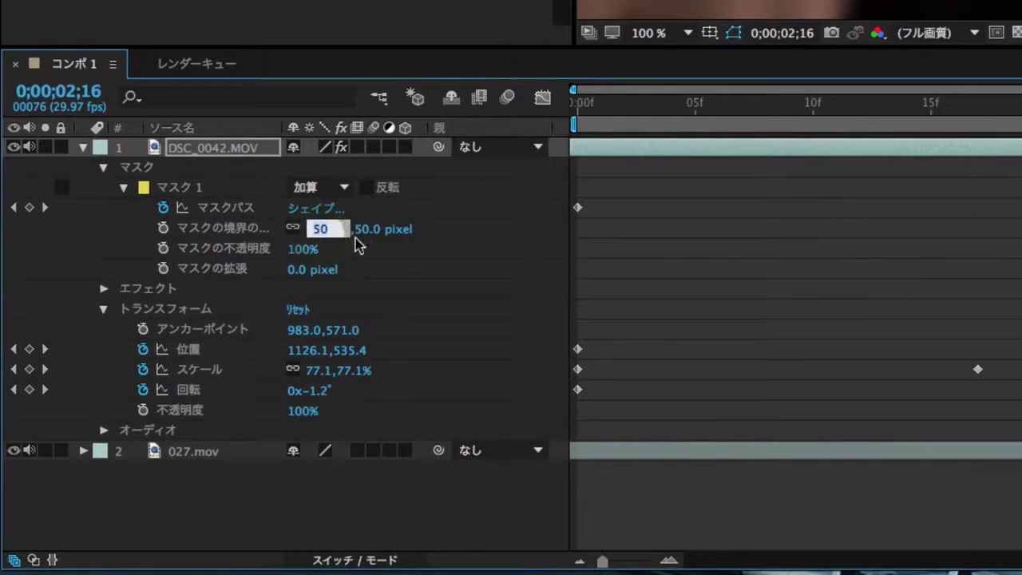
left_click(405, 238)
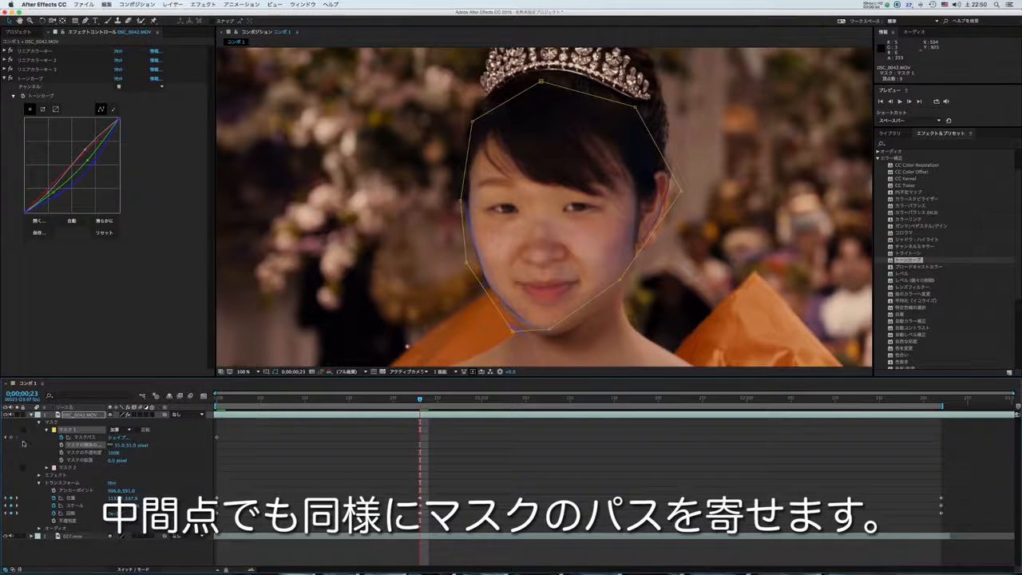
Step: At 0;00;00;23, add a mask path keyframe and tighten Mask 1 around the chin, cheek and ear
left_click(11, 438)
left_click_drag(514, 334, 517, 333)
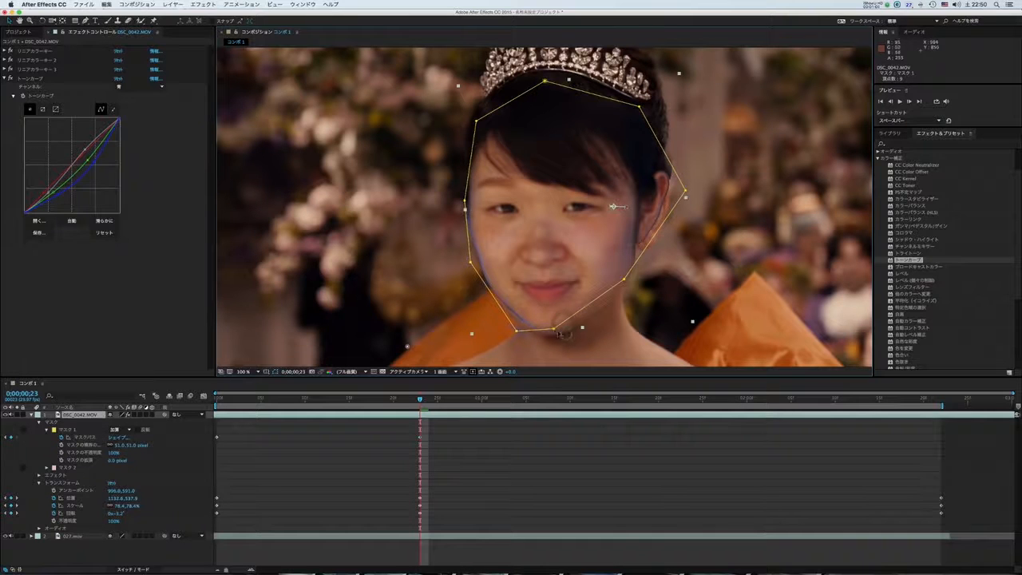
left_click_drag(553, 327, 525, 326)
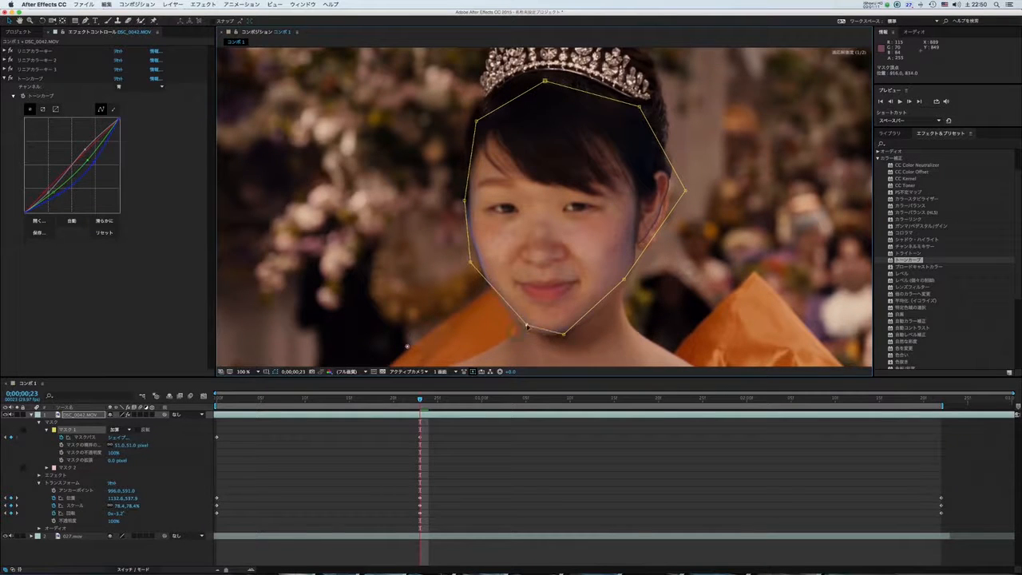
left_click_drag(470, 262, 486, 276)
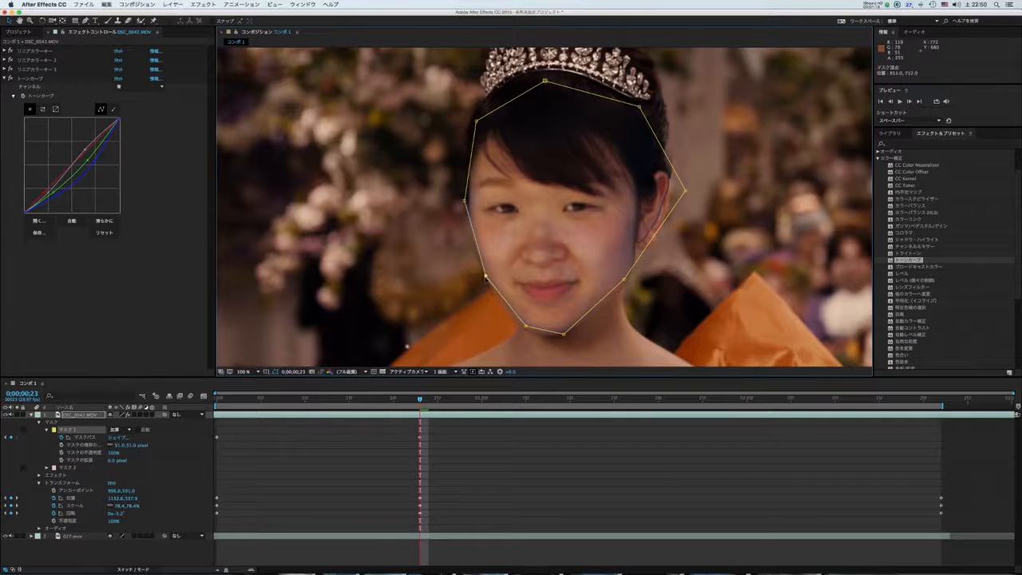
left_click_drag(465, 201, 469, 203)
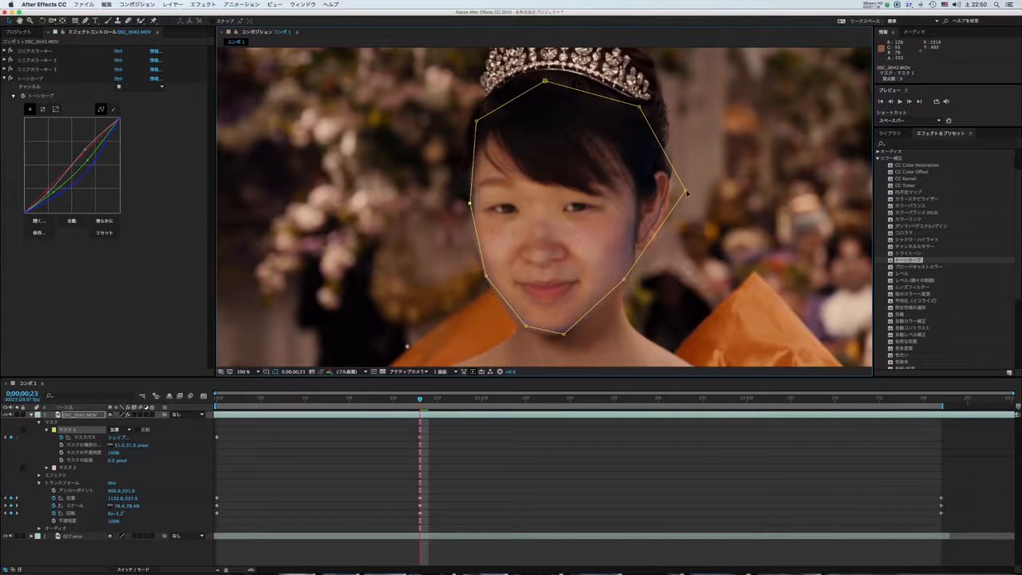
left_click_drag(687, 193, 669, 190)
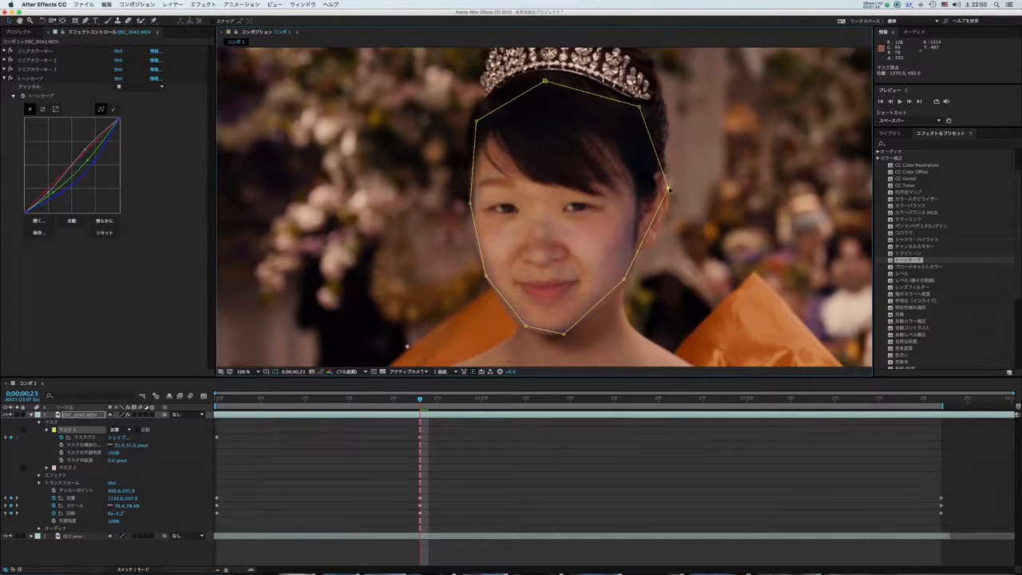
left_click_drag(564, 334, 567, 327)
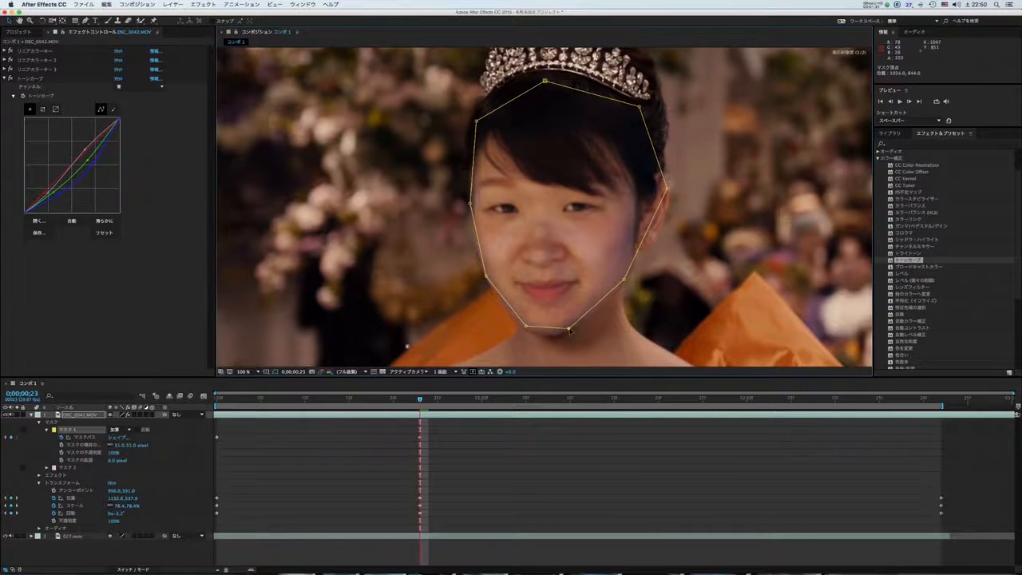
Step: At the 0;00;02;22 keyframe, key the mask path and extend Mask 1 slightly outward at the chin and the jaw below the ear
left_click(16, 497)
left_click(12, 438)
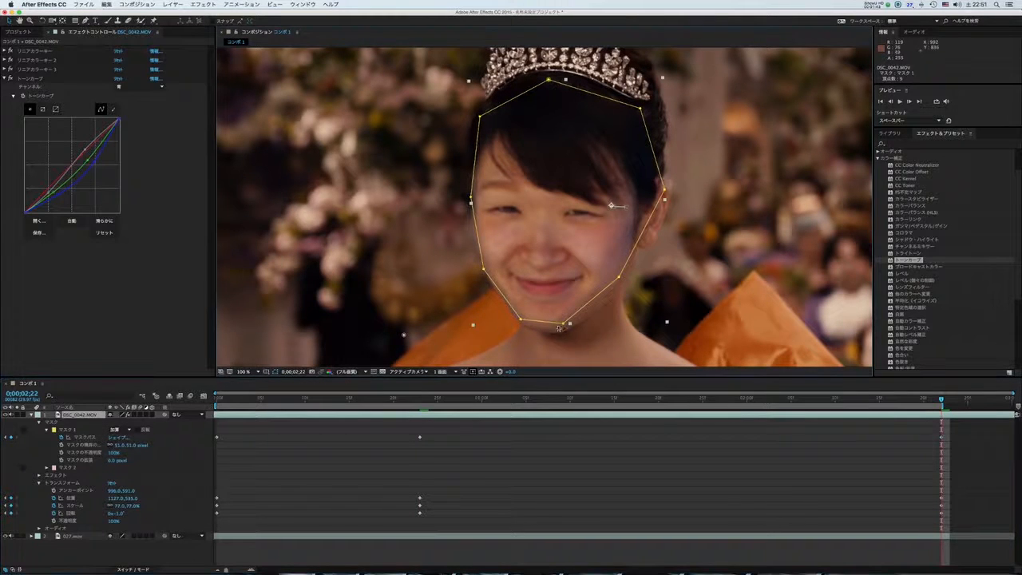
left_click_drag(563, 325, 564, 335)
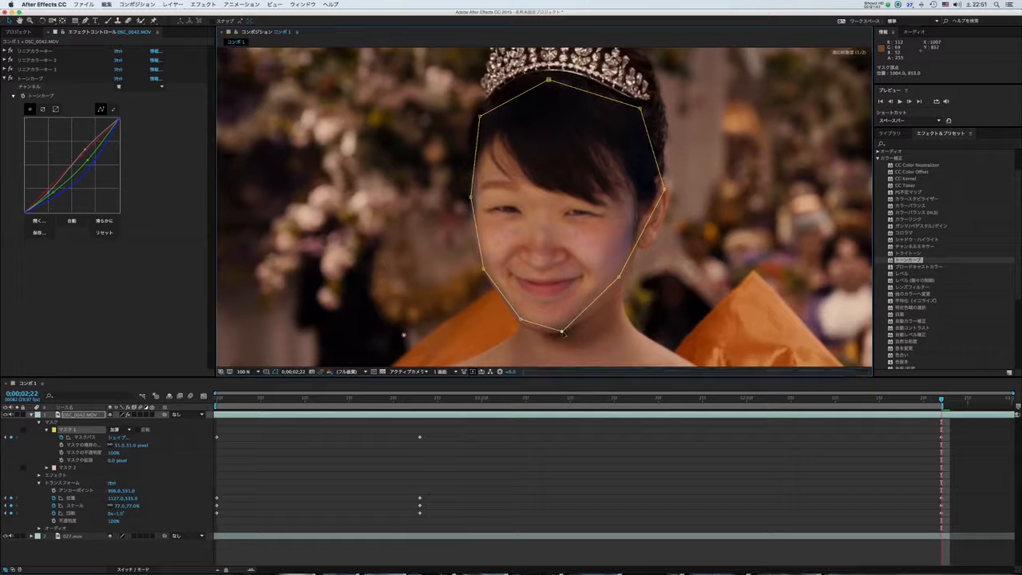
left_click_drag(619, 277, 622, 280)
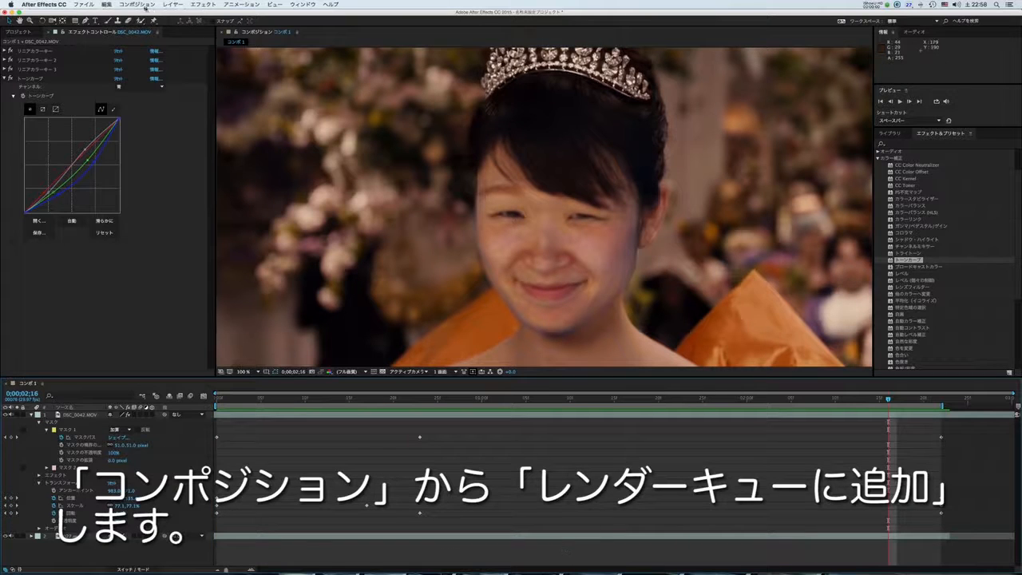
Step: Render the composition through the render queue to a QuickTime movie named egao.mov in the FCP folder
left_click(137, 5)
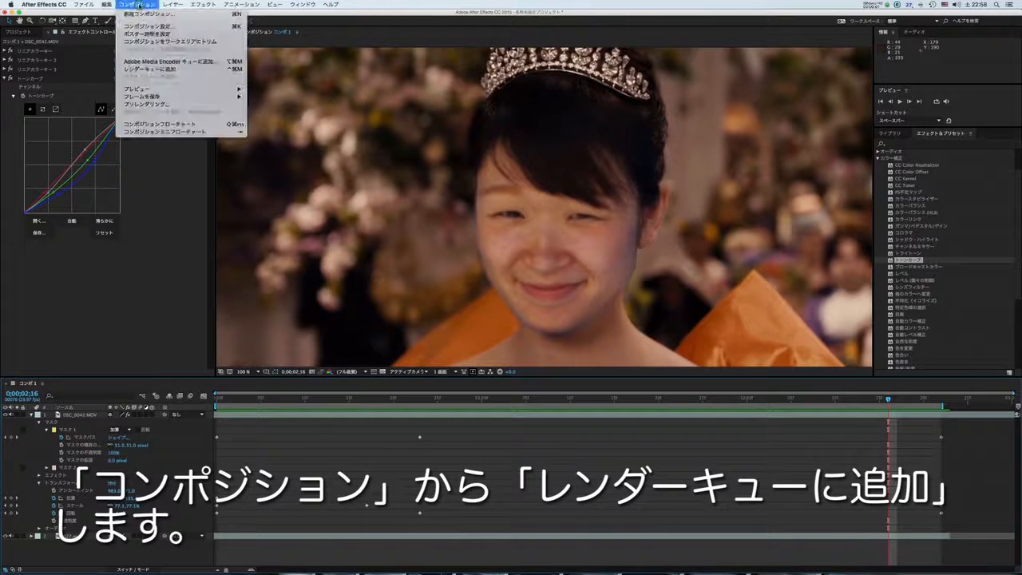
left_click(152, 69)
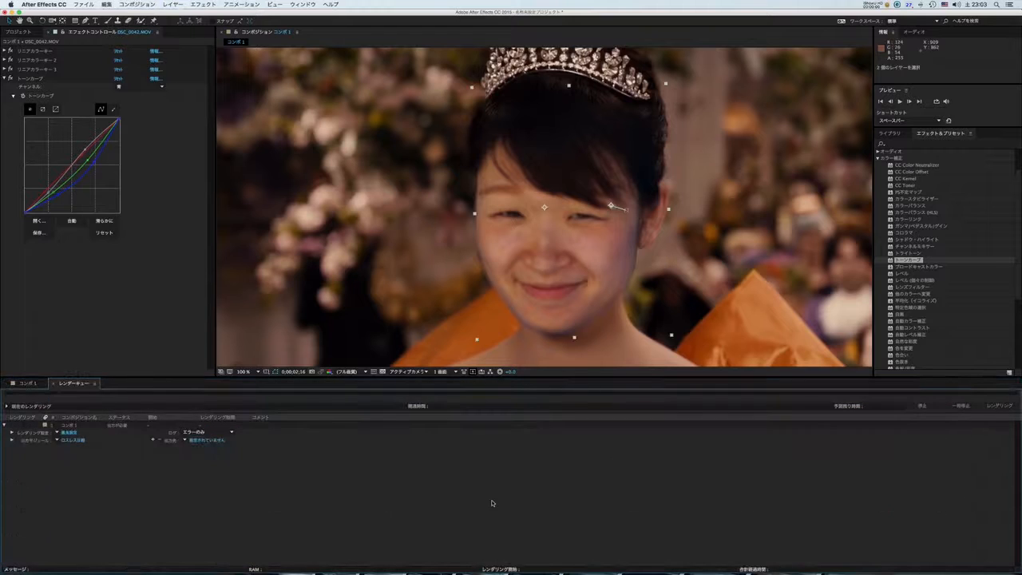
left_click(195, 440)
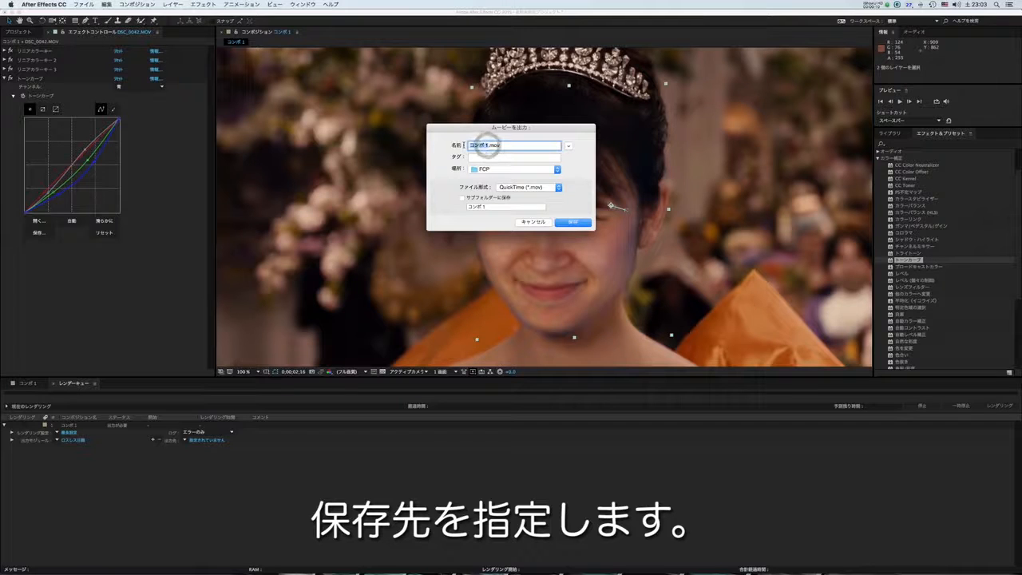
type("egao")
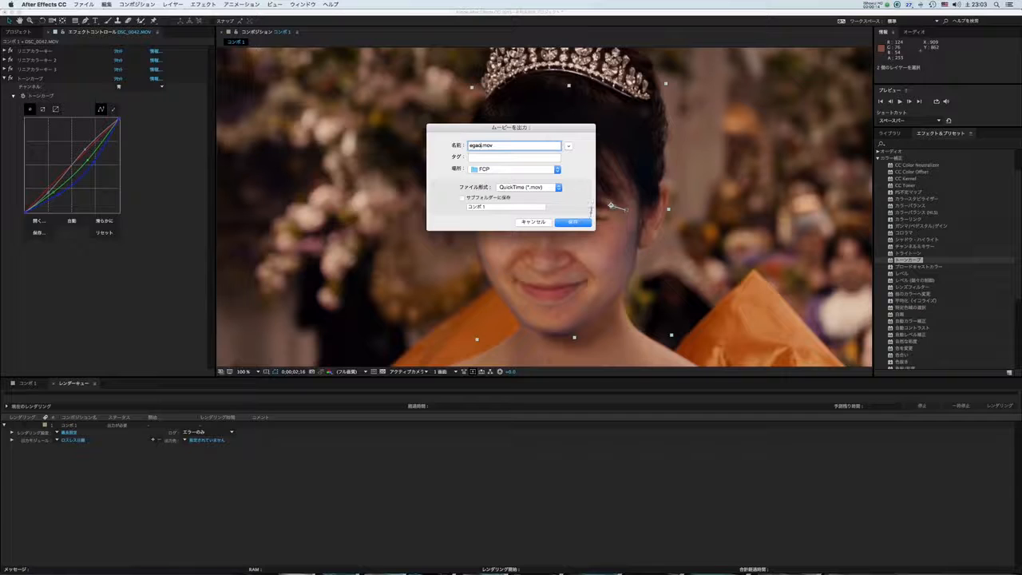
left_click(581, 224)
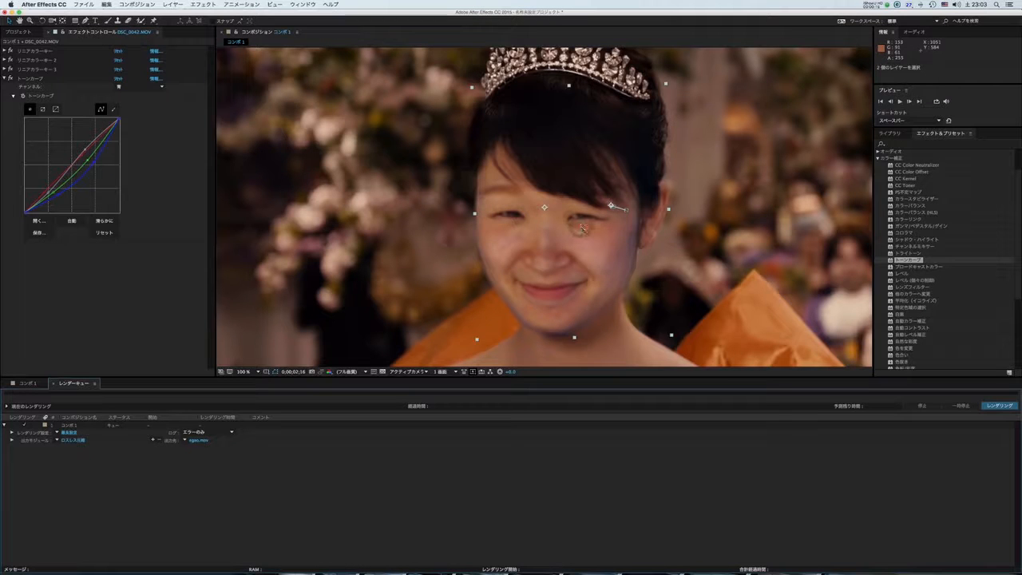
left_click(998, 406)
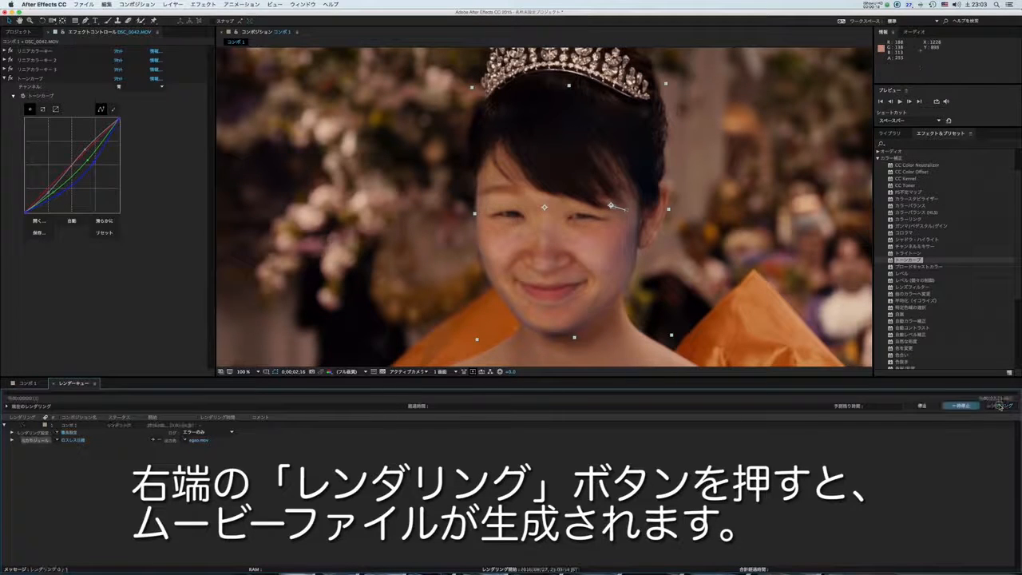